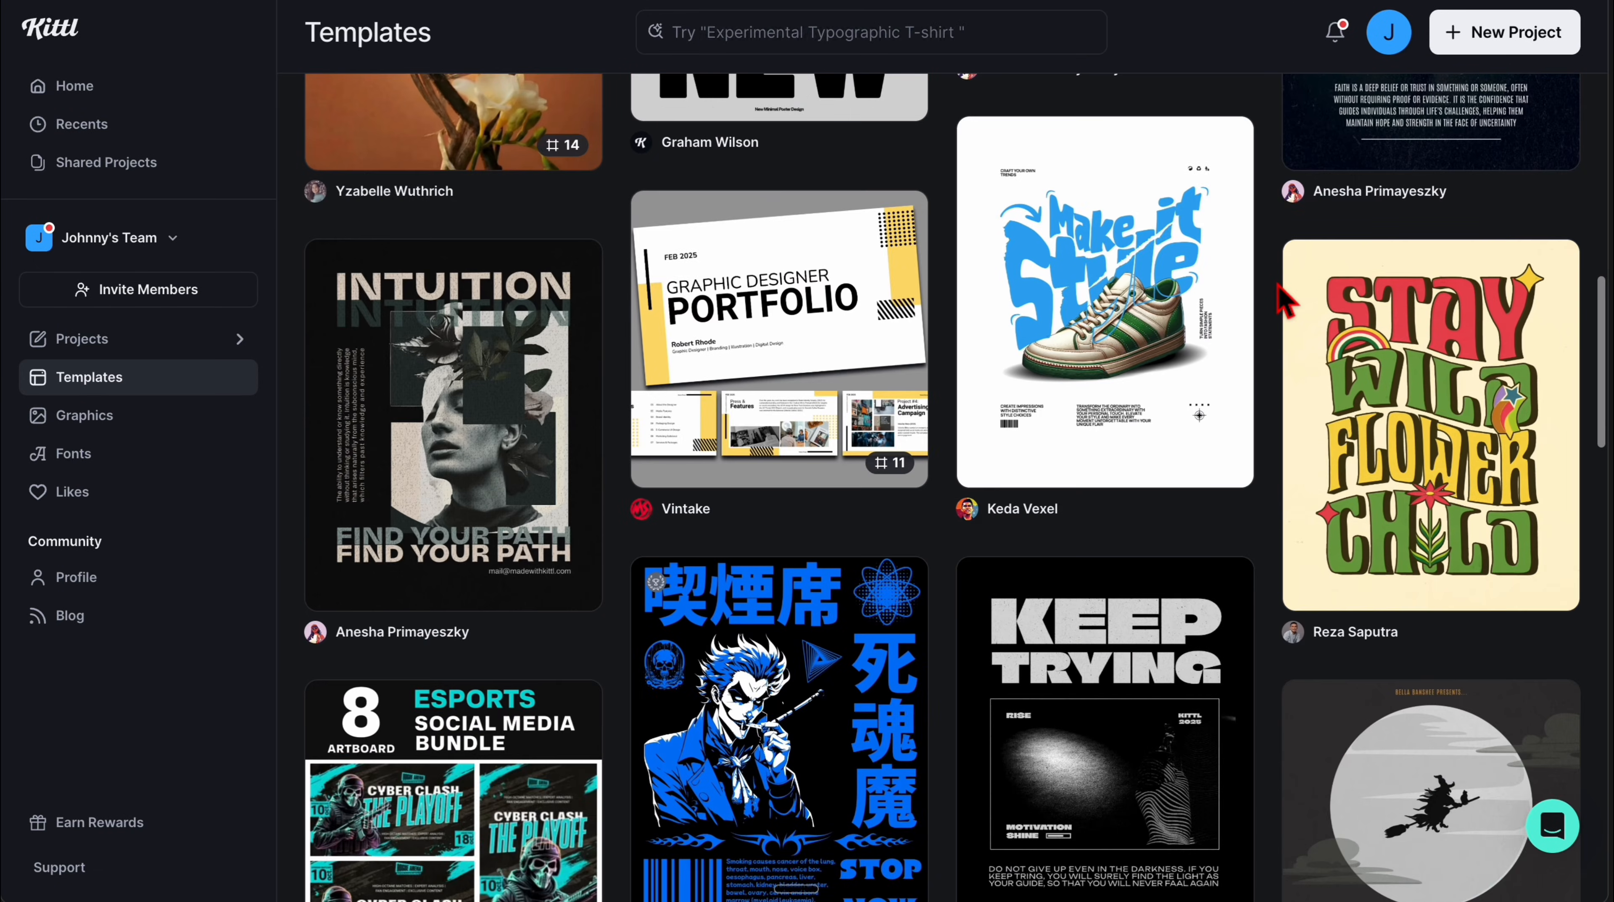
Browse the template gallery and create a new project.
scroll(1282, 300, down, 12)
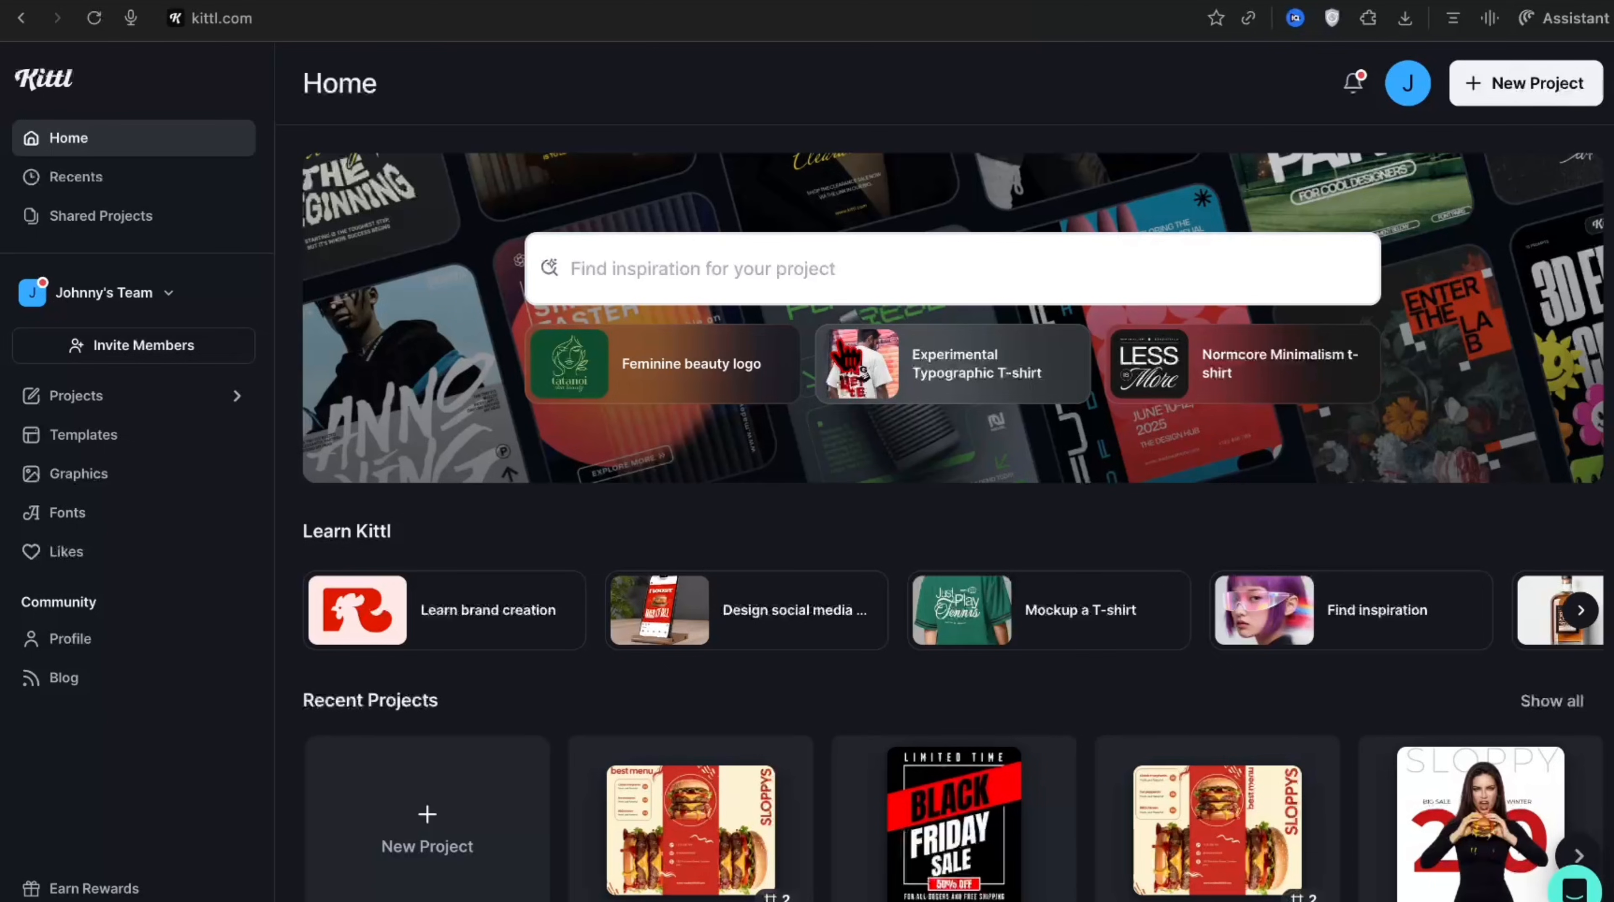
click(1544, 83)
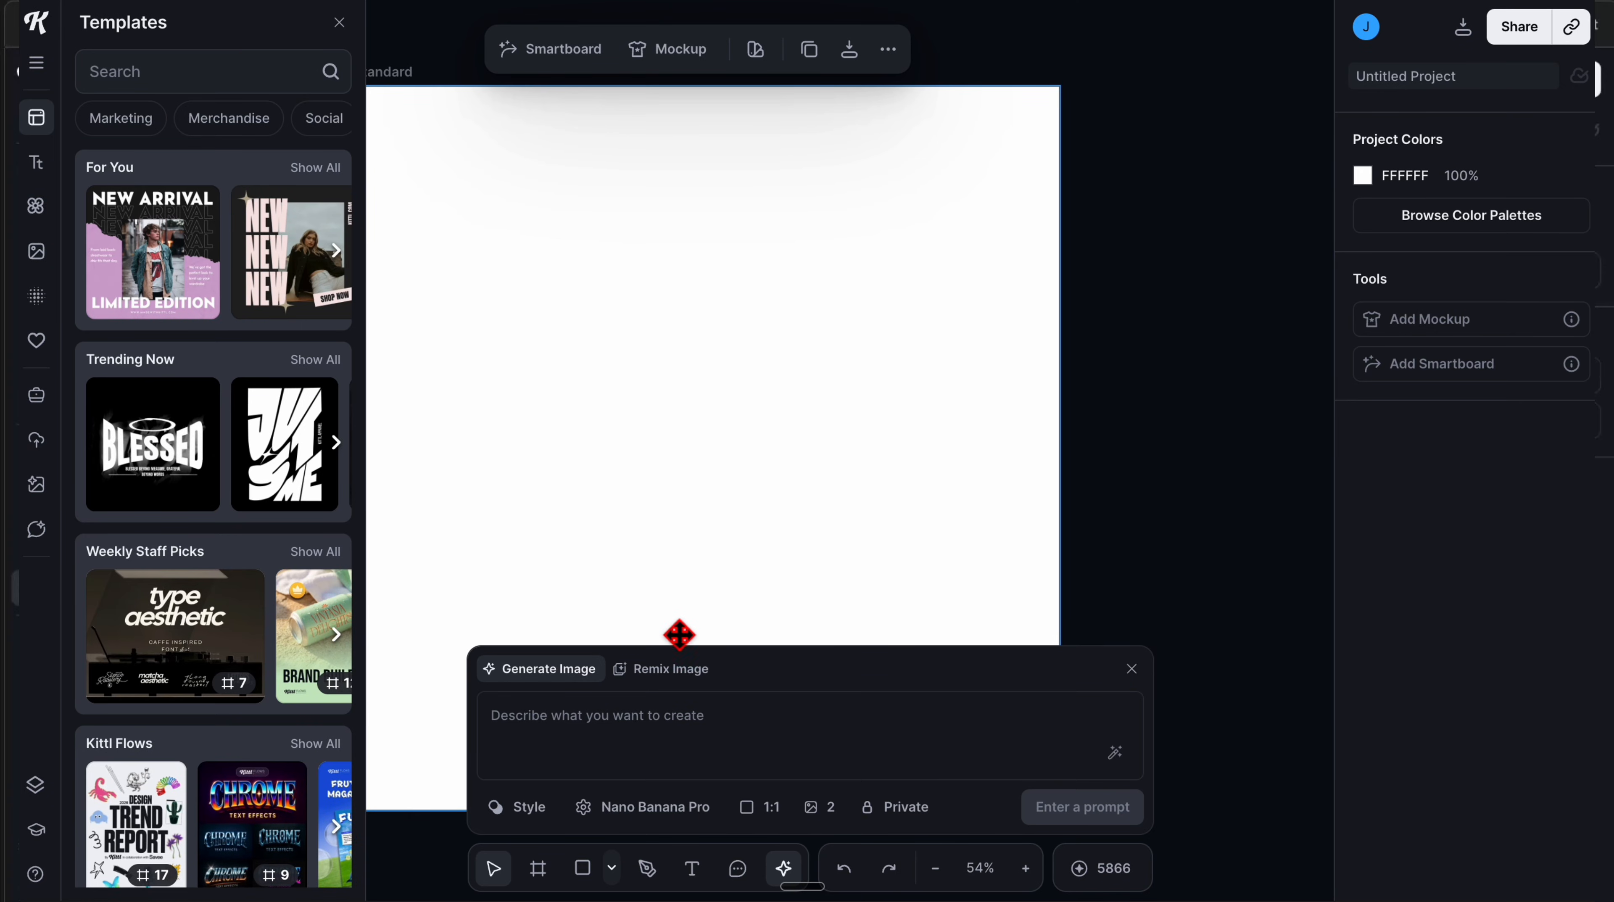
Review the available image generation models and choose Nano Banana Pro.
click(650, 809)
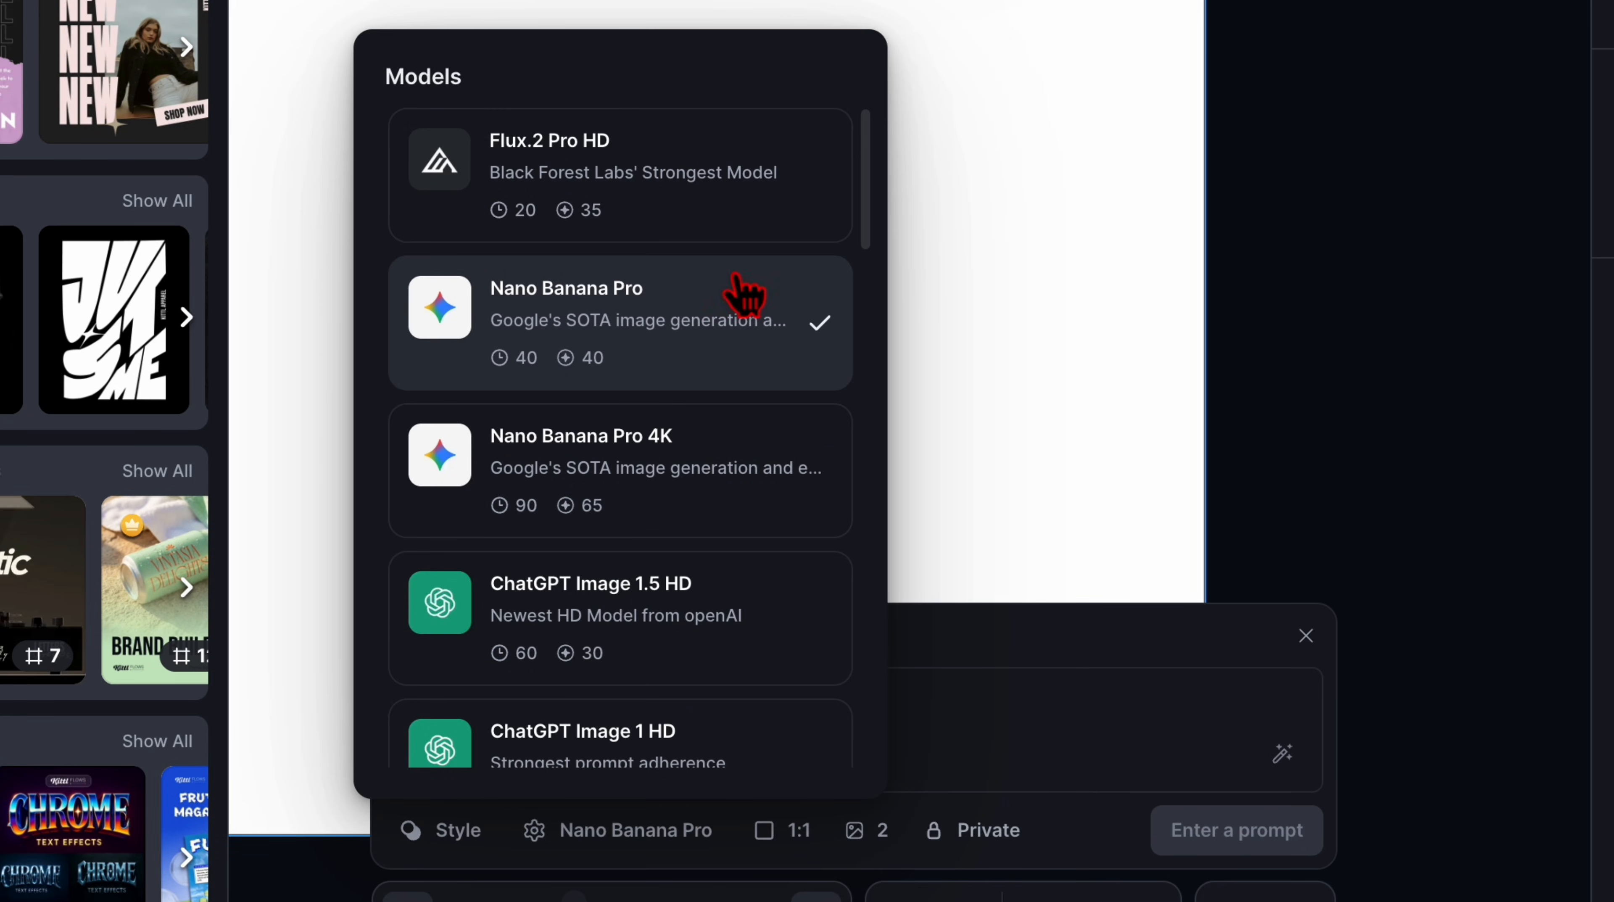
scroll(747, 253, down, 3)
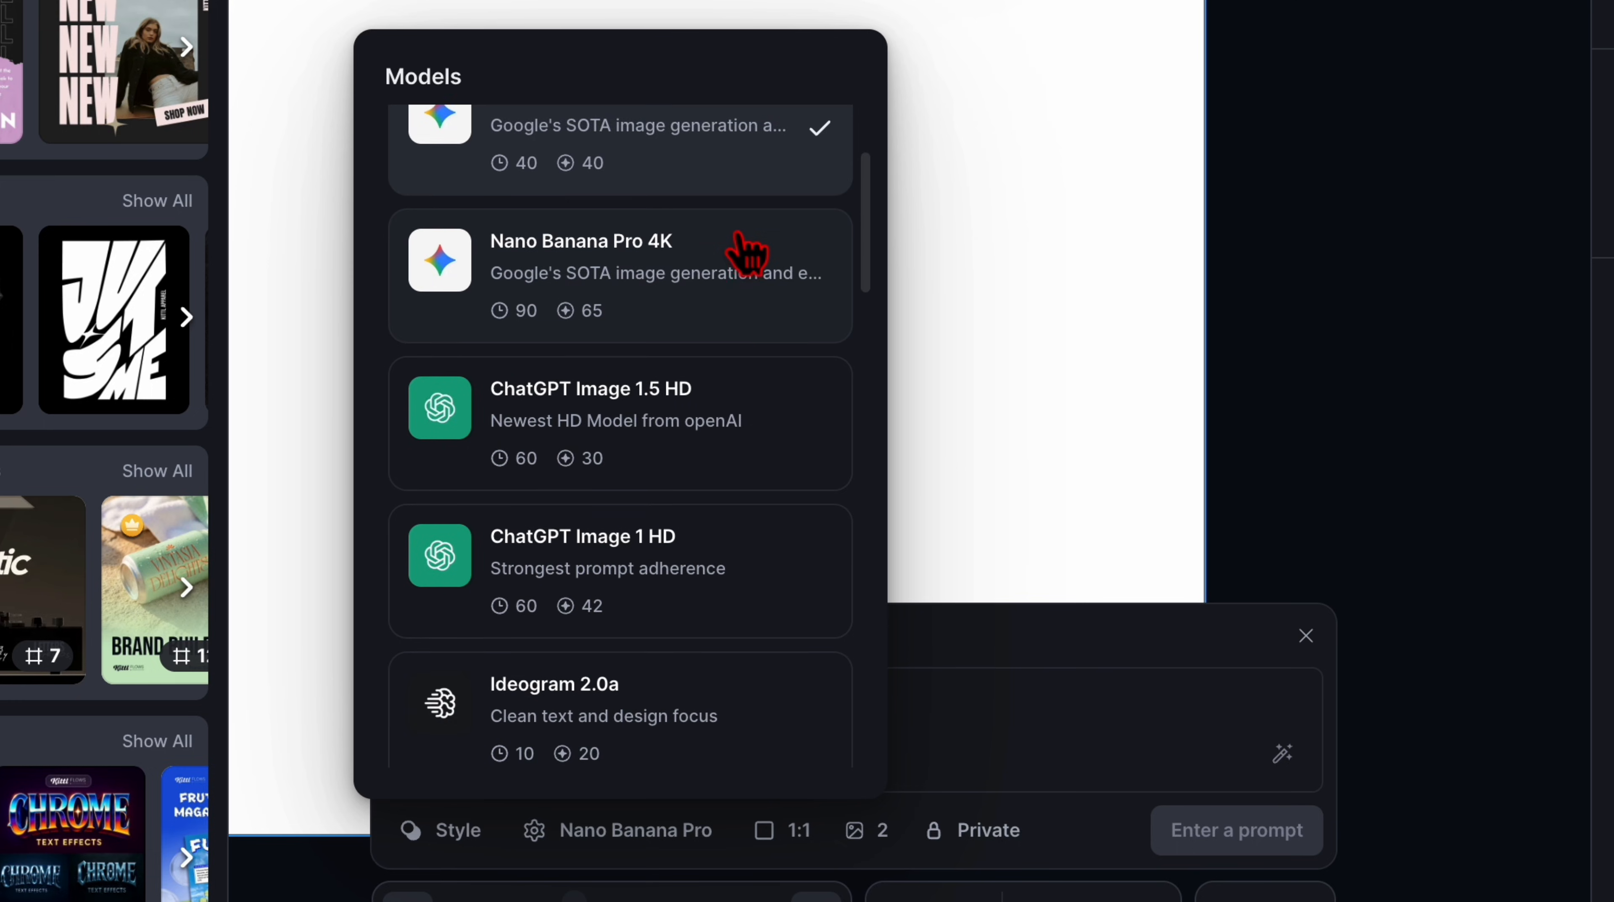
scroll(747, 252, down, 7)
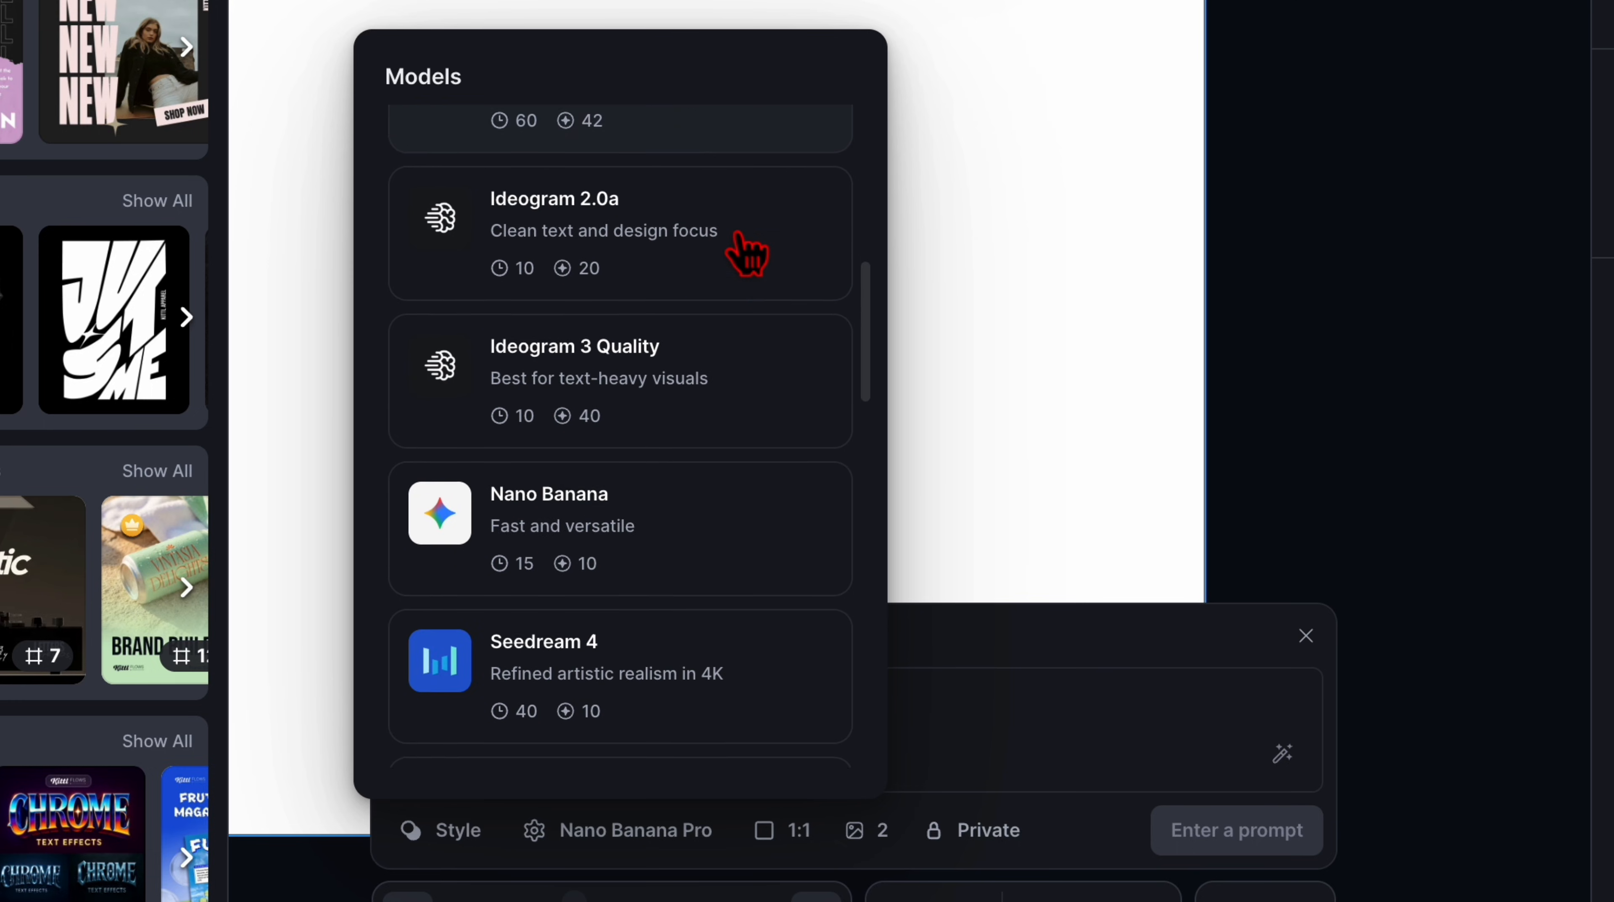
scroll(747, 252, down, 9)
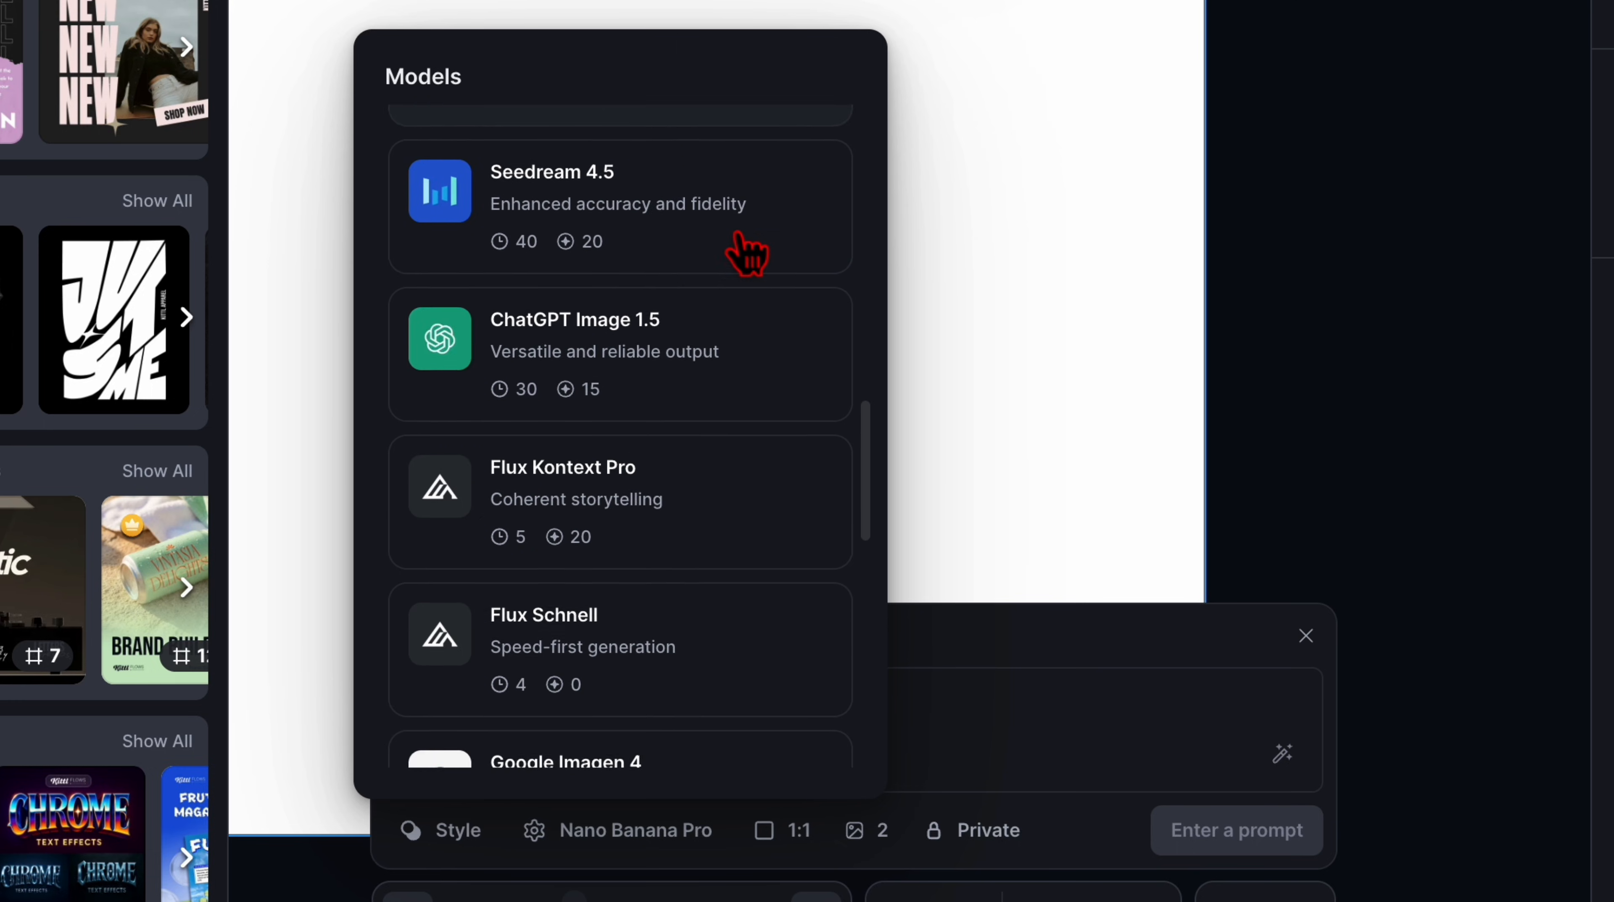
scroll(747, 253, down, 9)
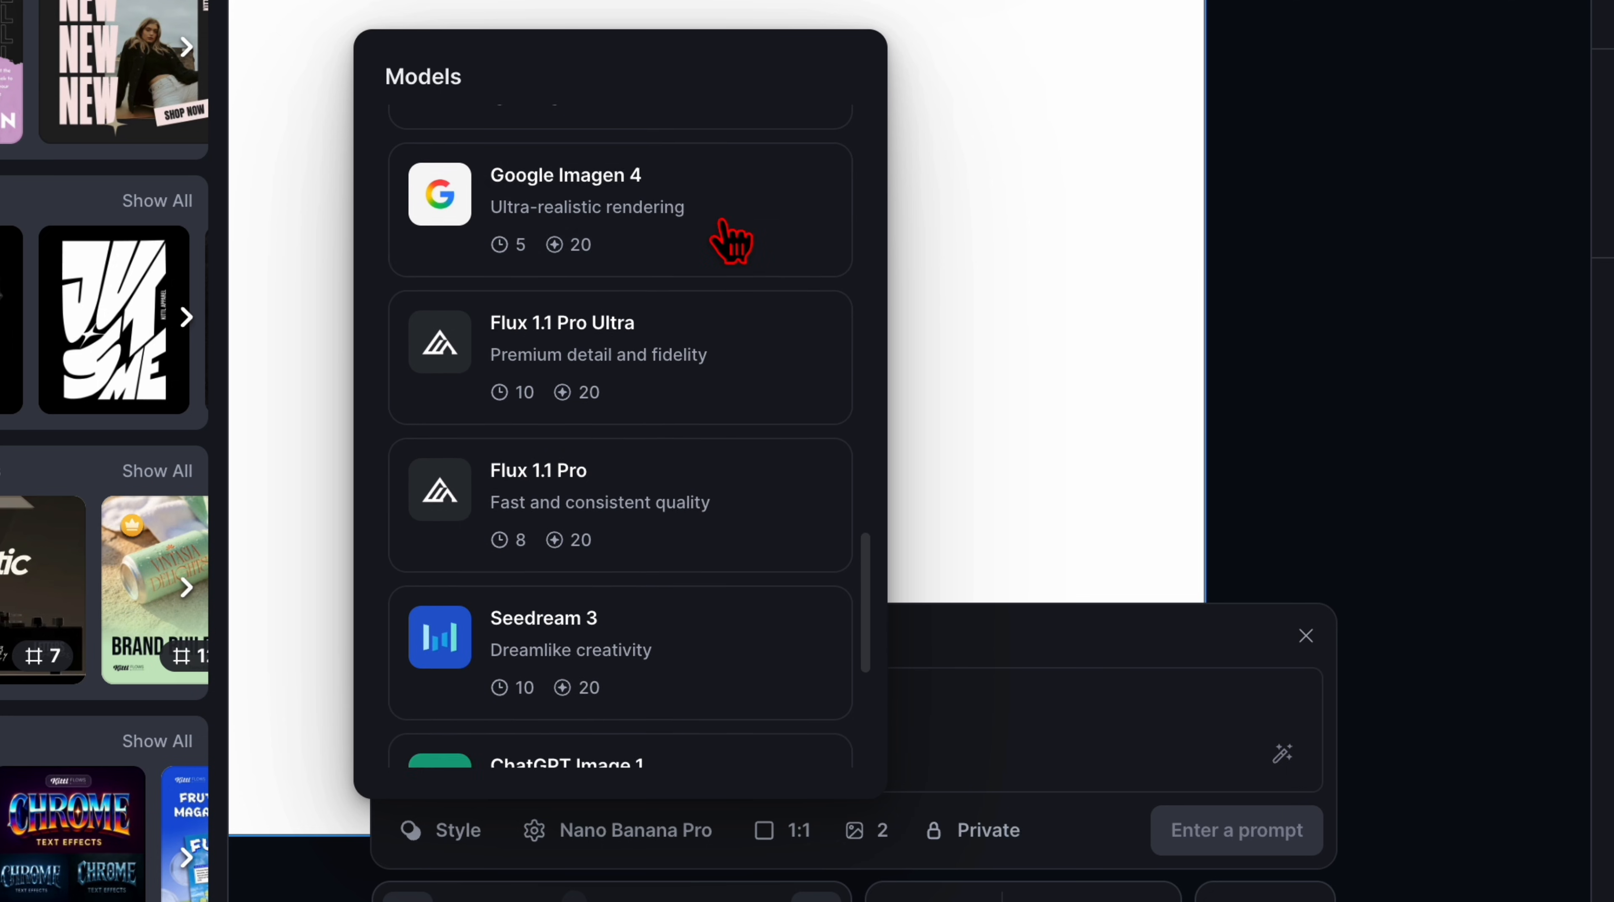
scroll(731, 244, down, 4)
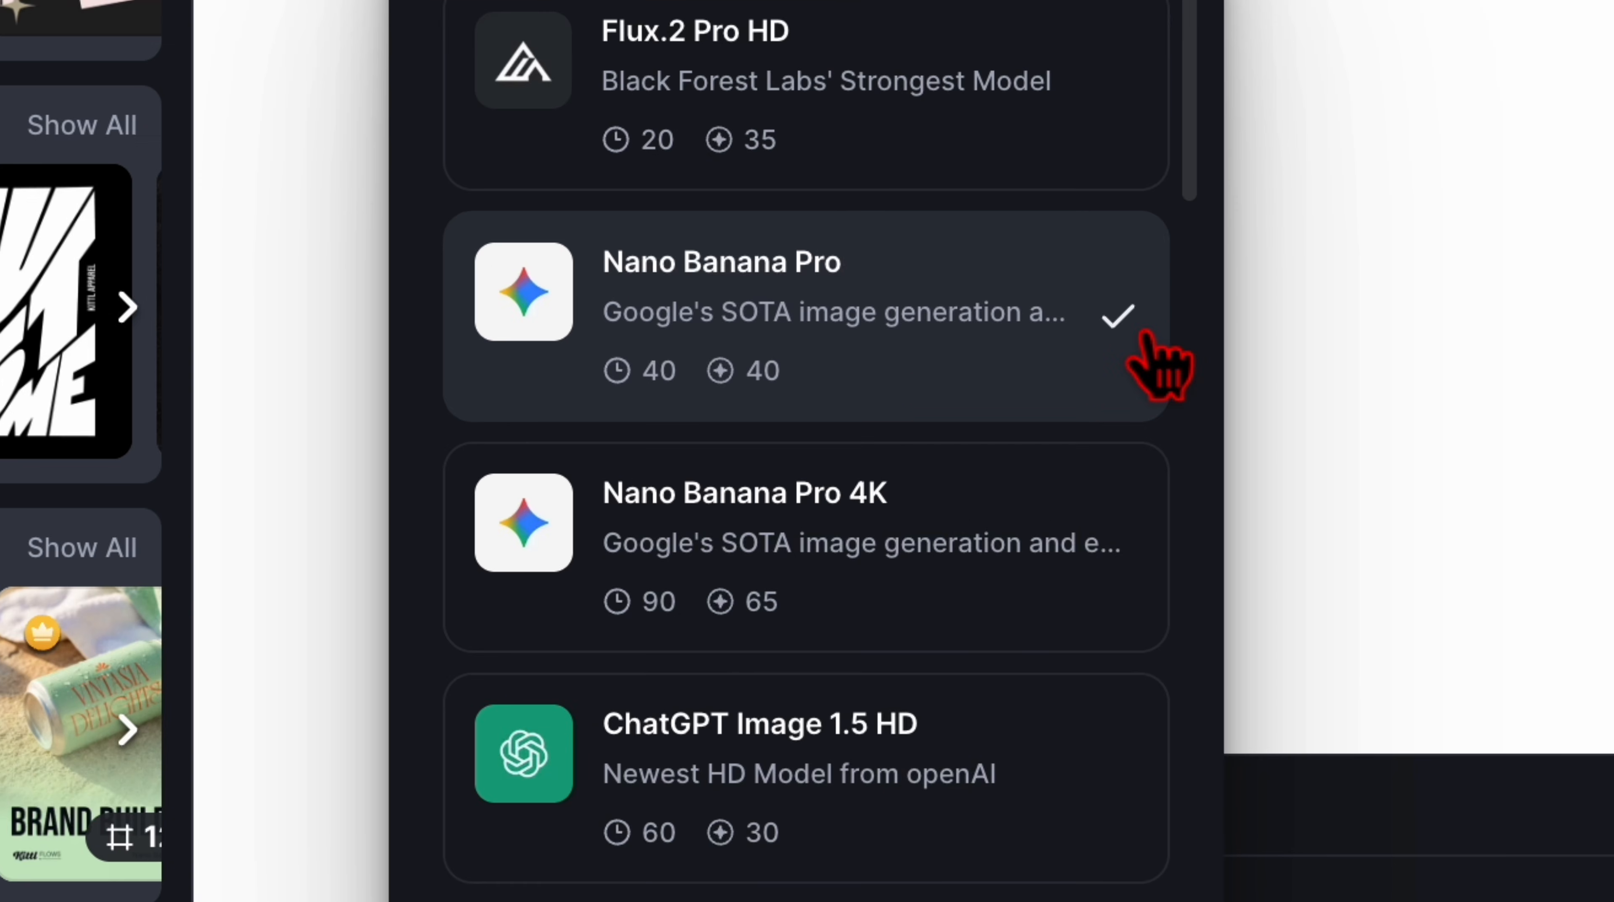
click(1145, 337)
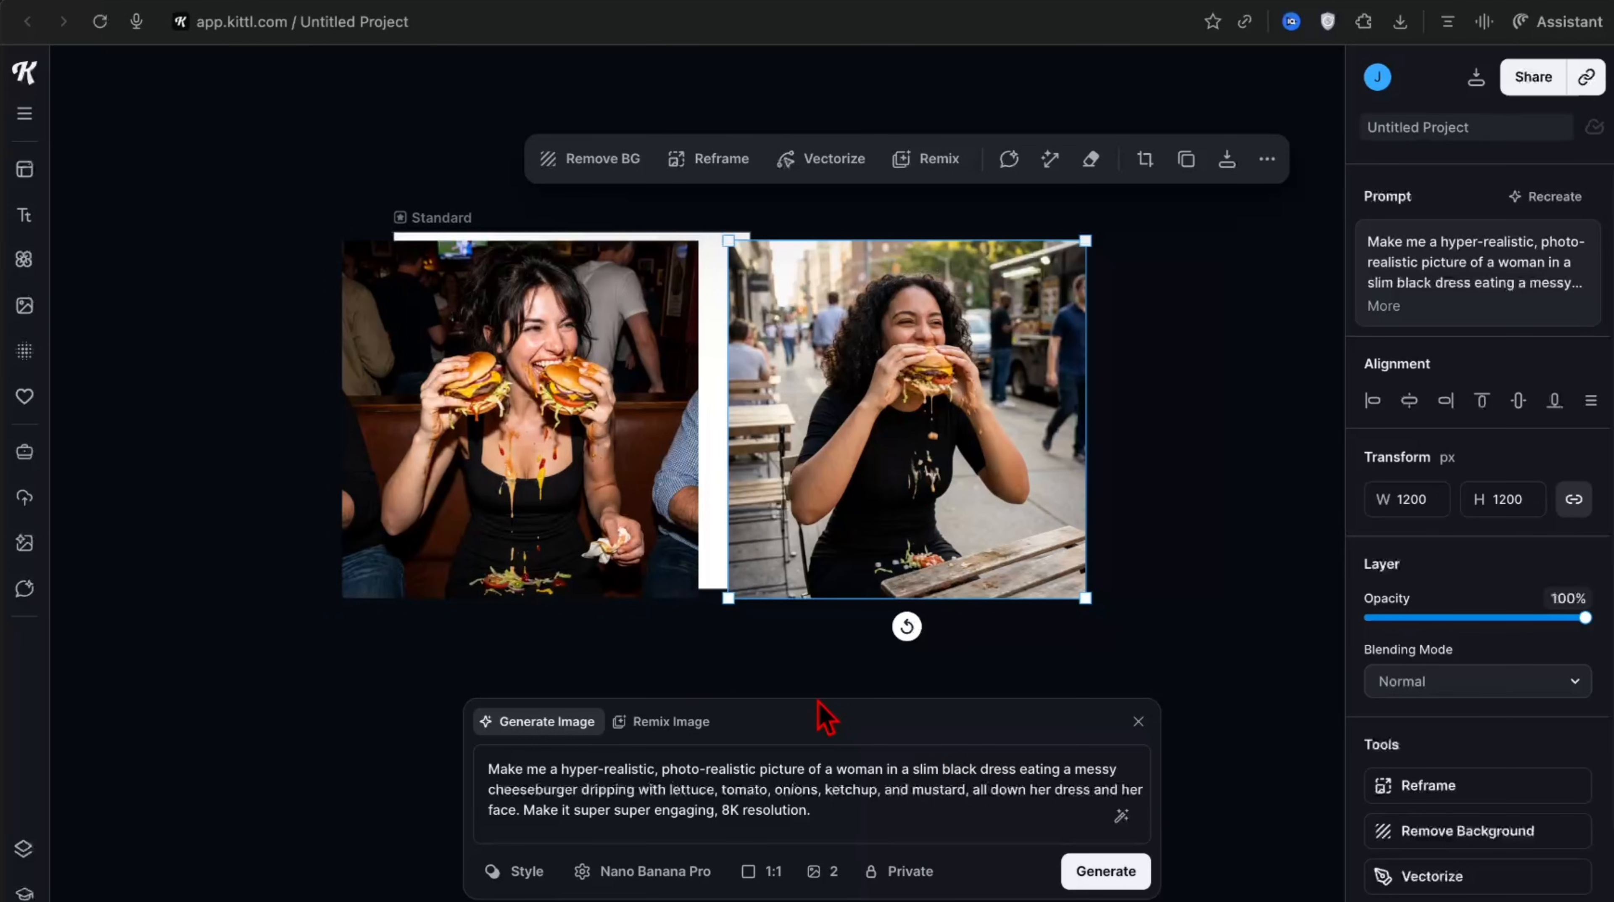
Open the image prompt about the woman eating a messy cheeseburger for editing.
click(850, 801)
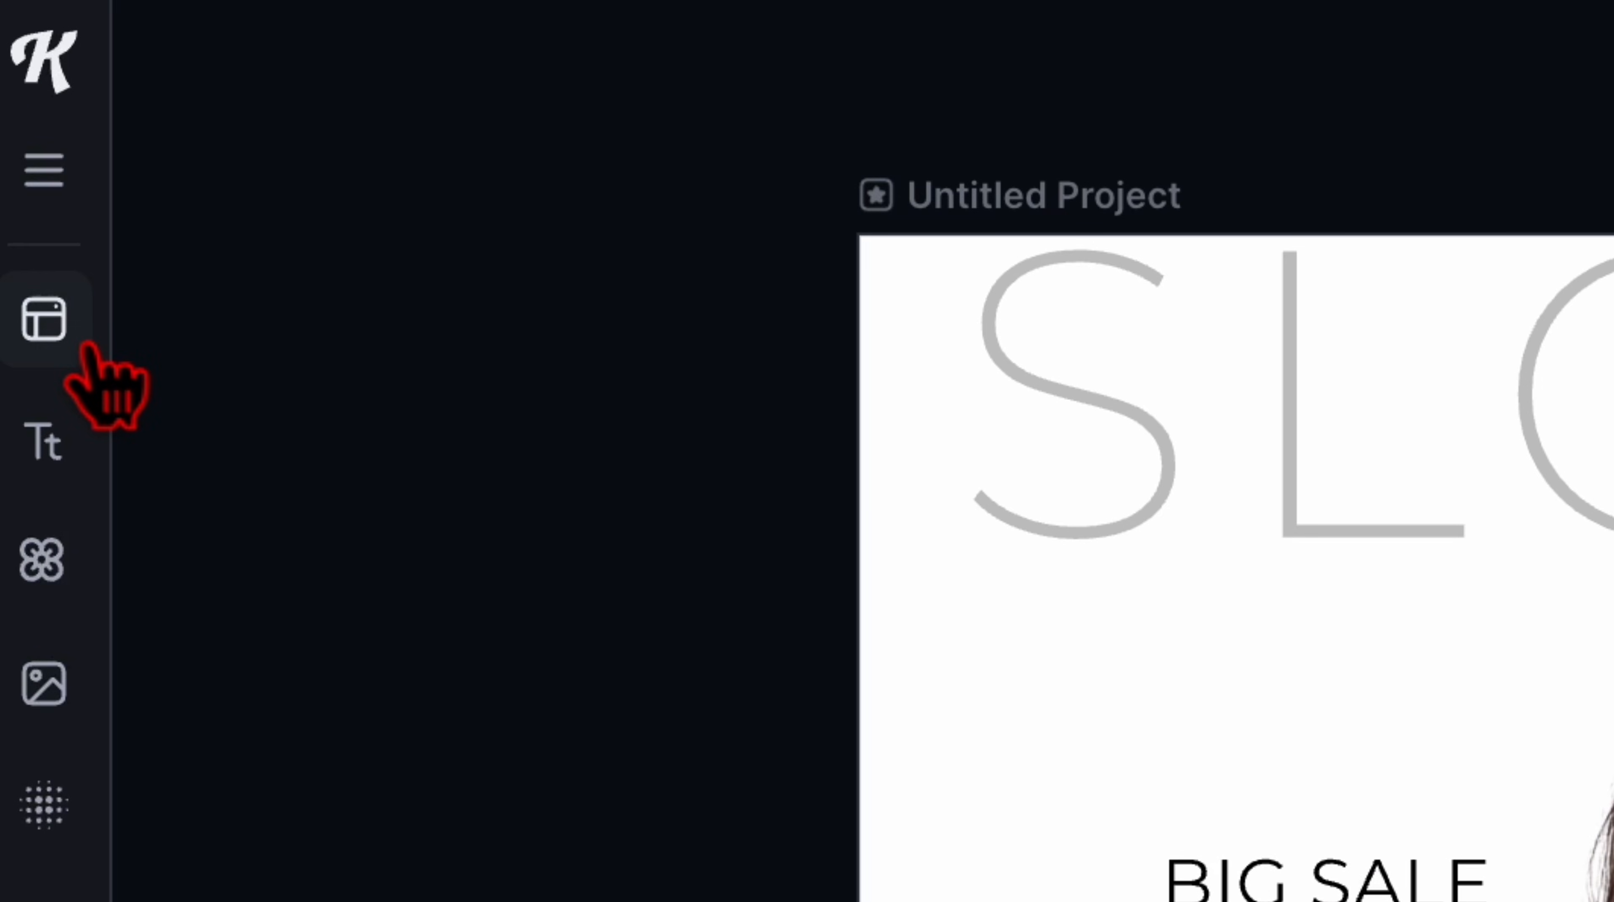
Examine the template categories and the template collections, from For You through T-Shirts, Hoodies and Sweatshirts, Logos and Bags.
click(63, 327)
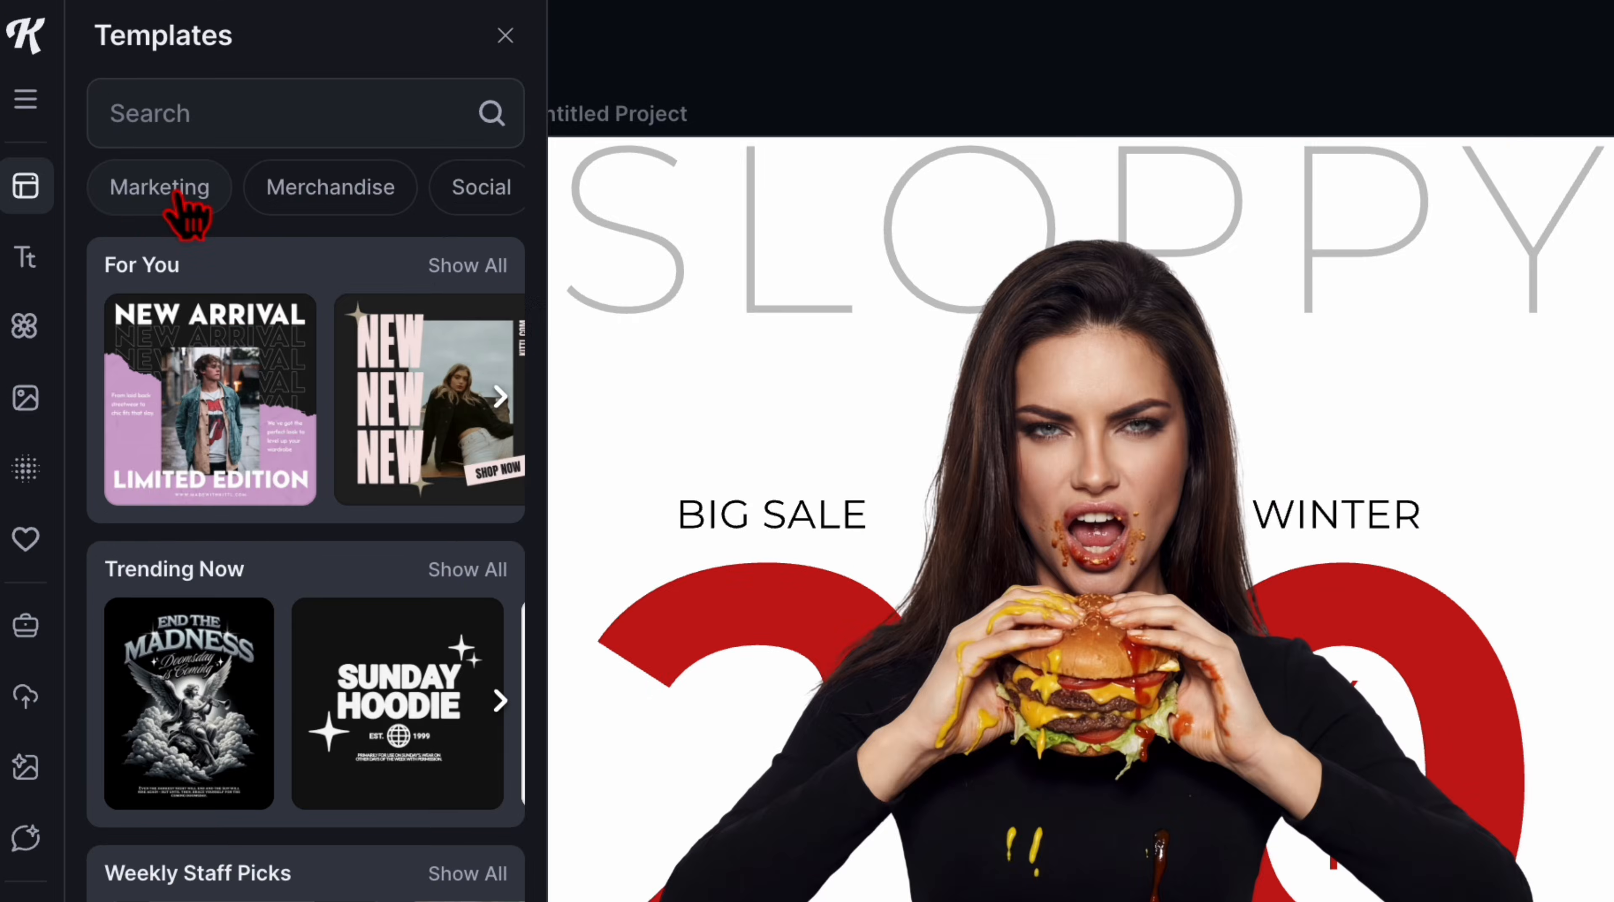
scroll(183, 211, right, 5)
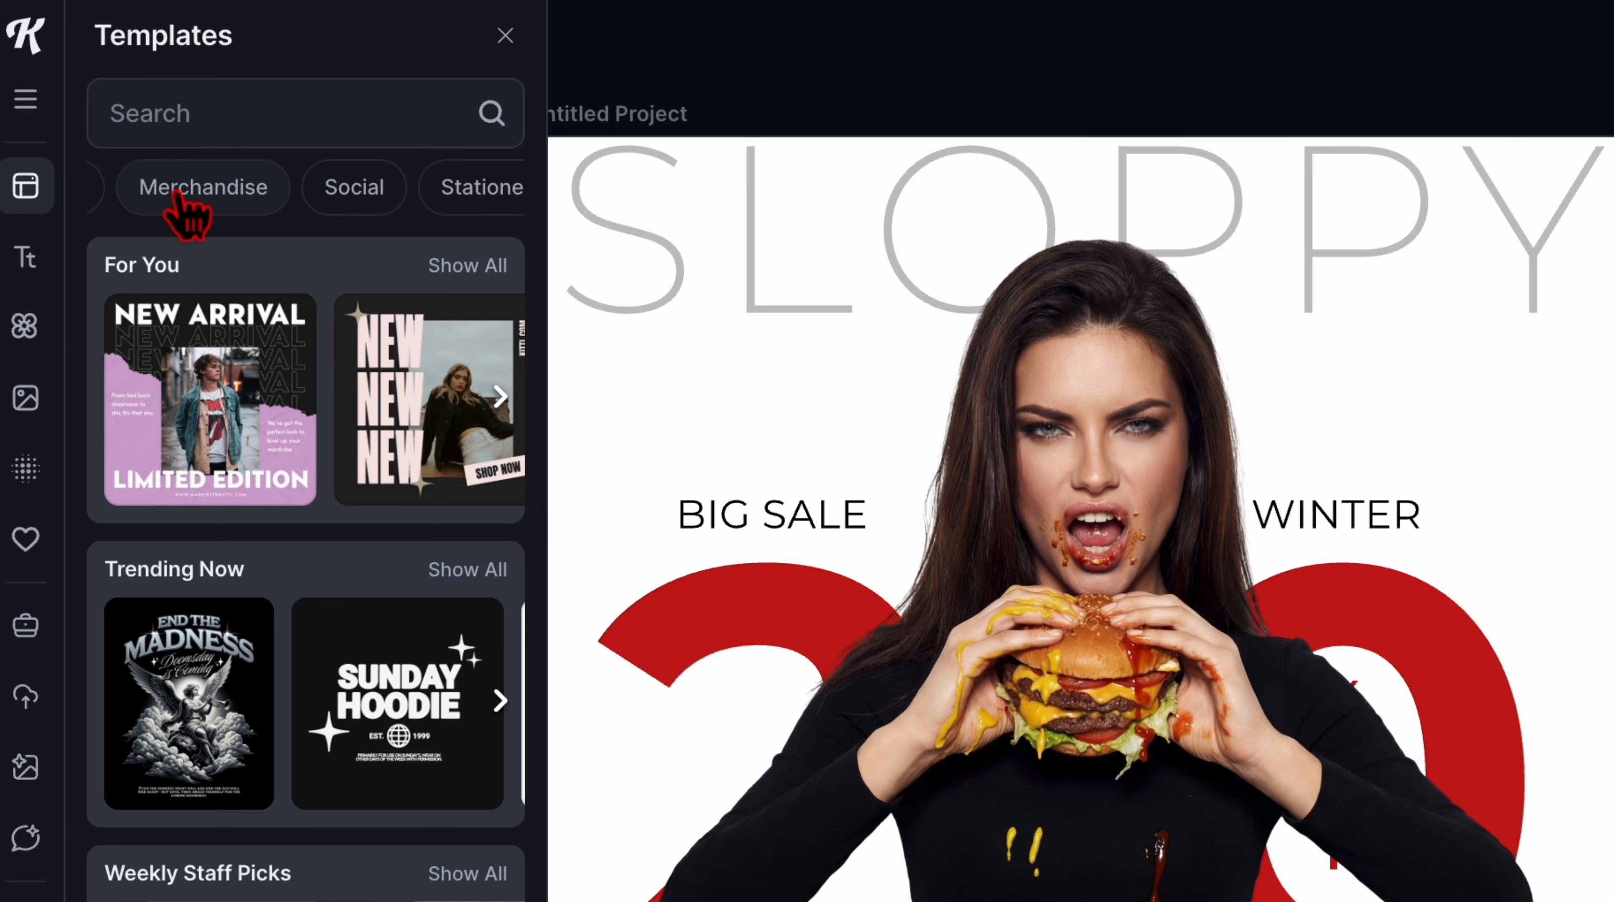
scroll(180, 209, right, 5)
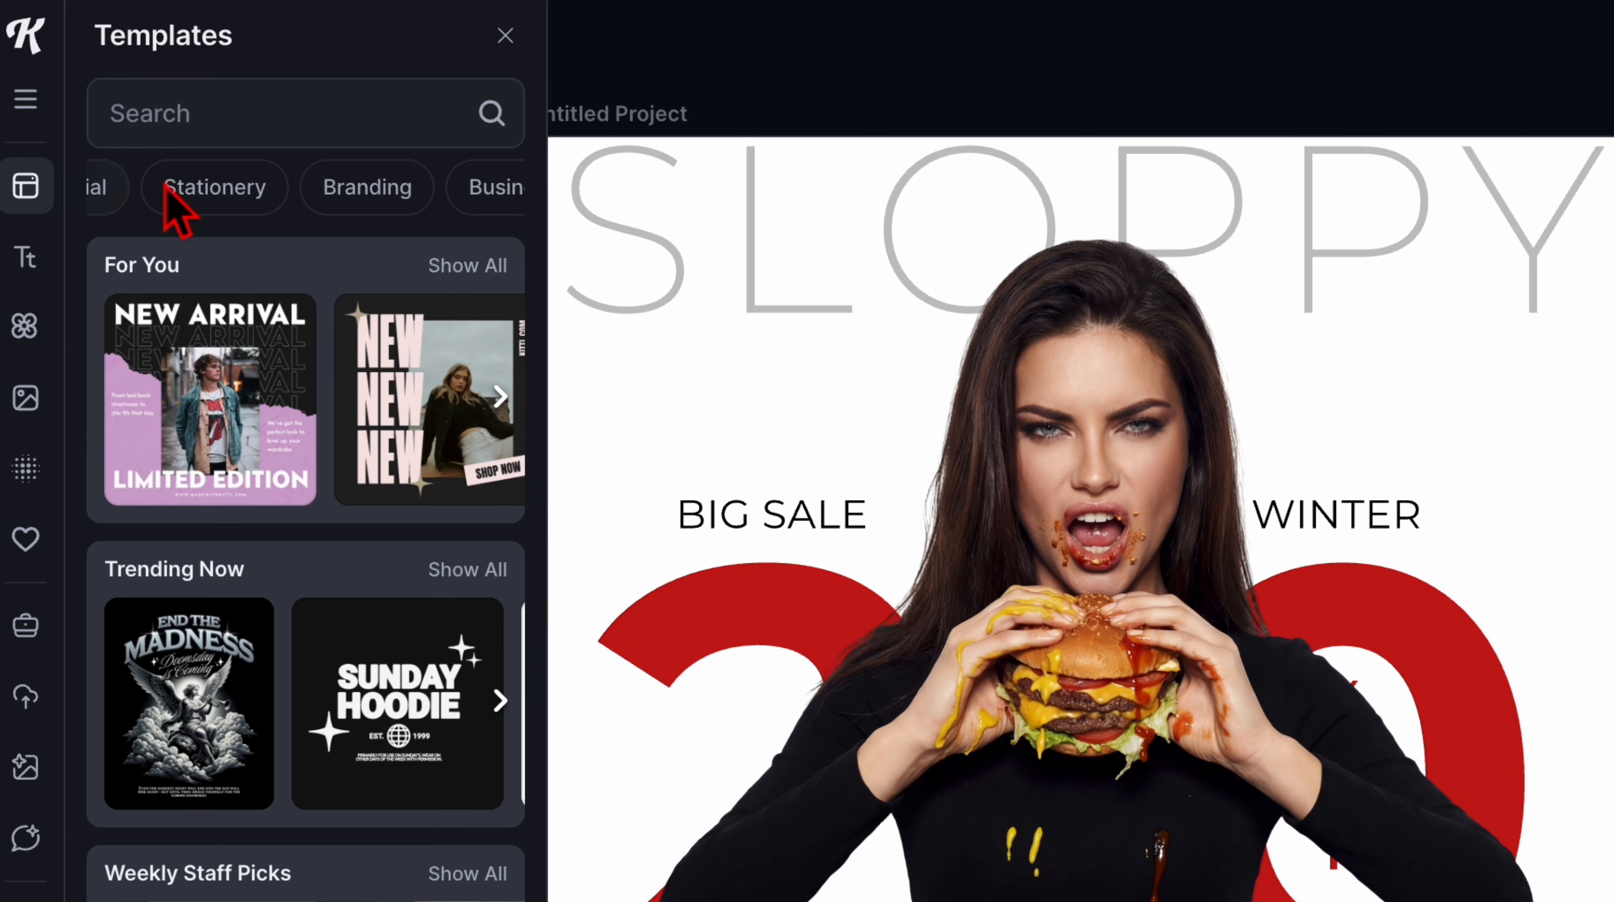
scroll(161, 190, right, 6)
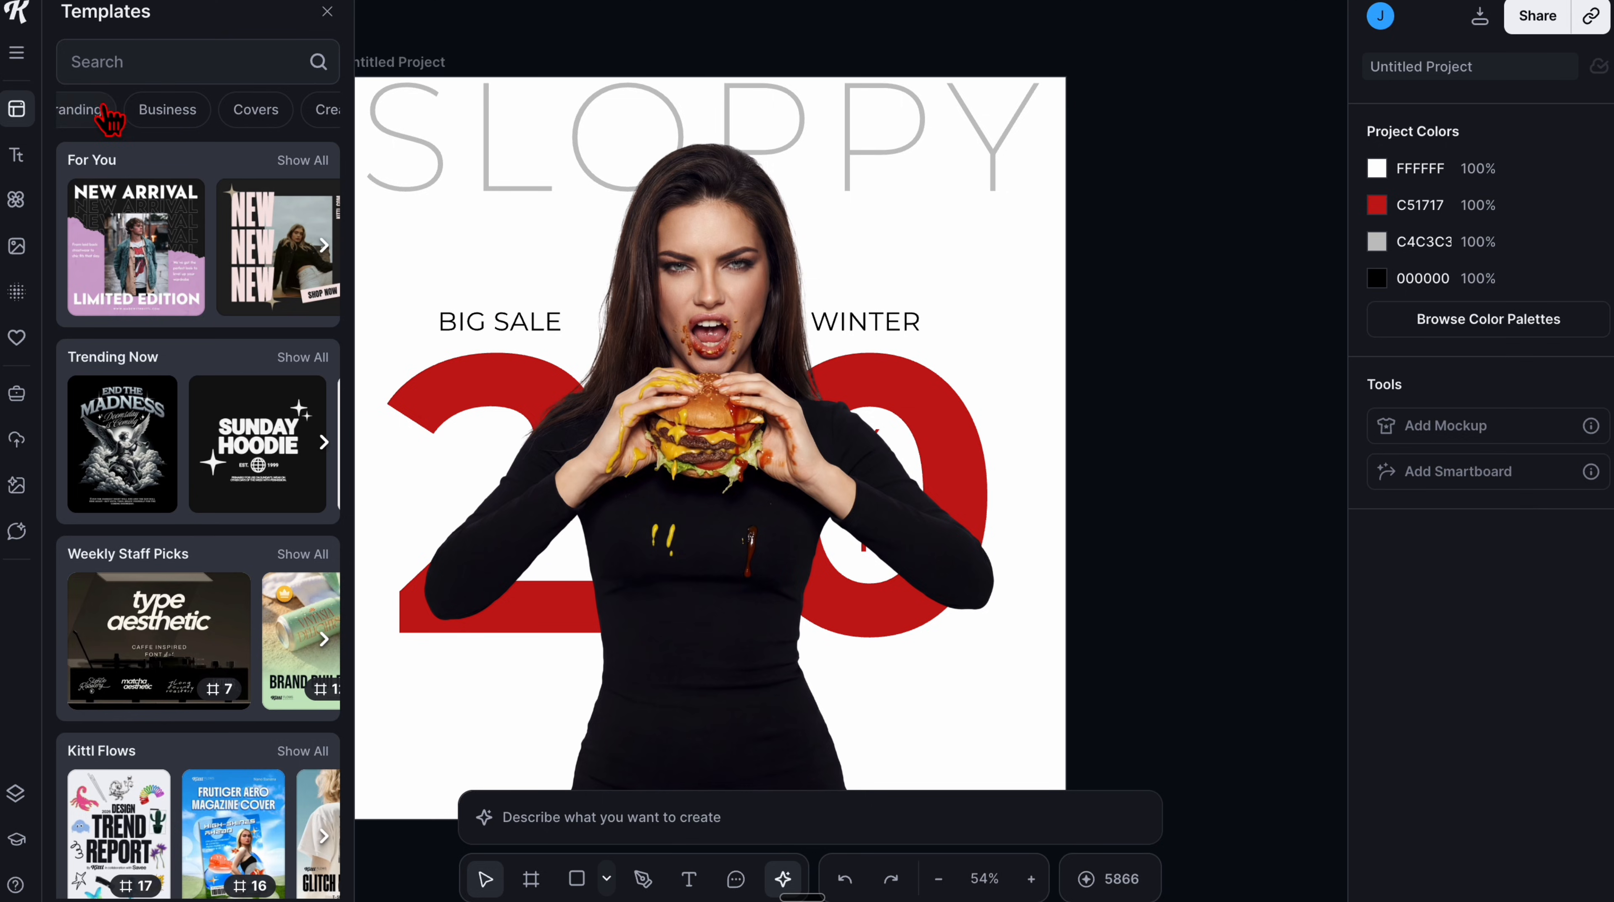
scroll(218, 309, down, 6)
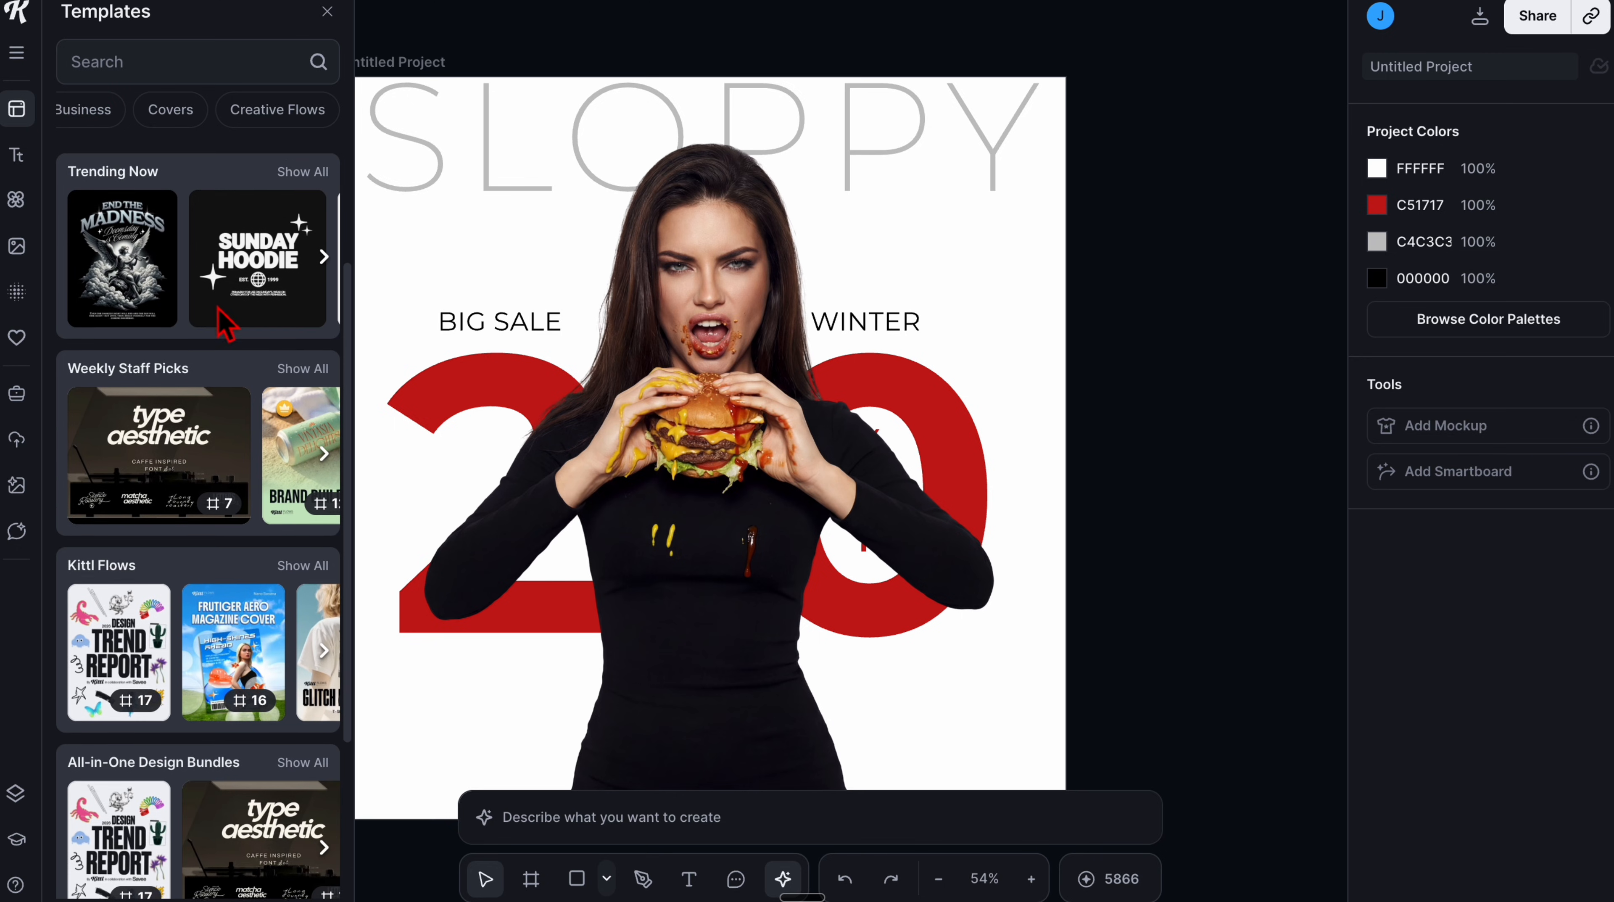
scroll(215, 303, down, 5)
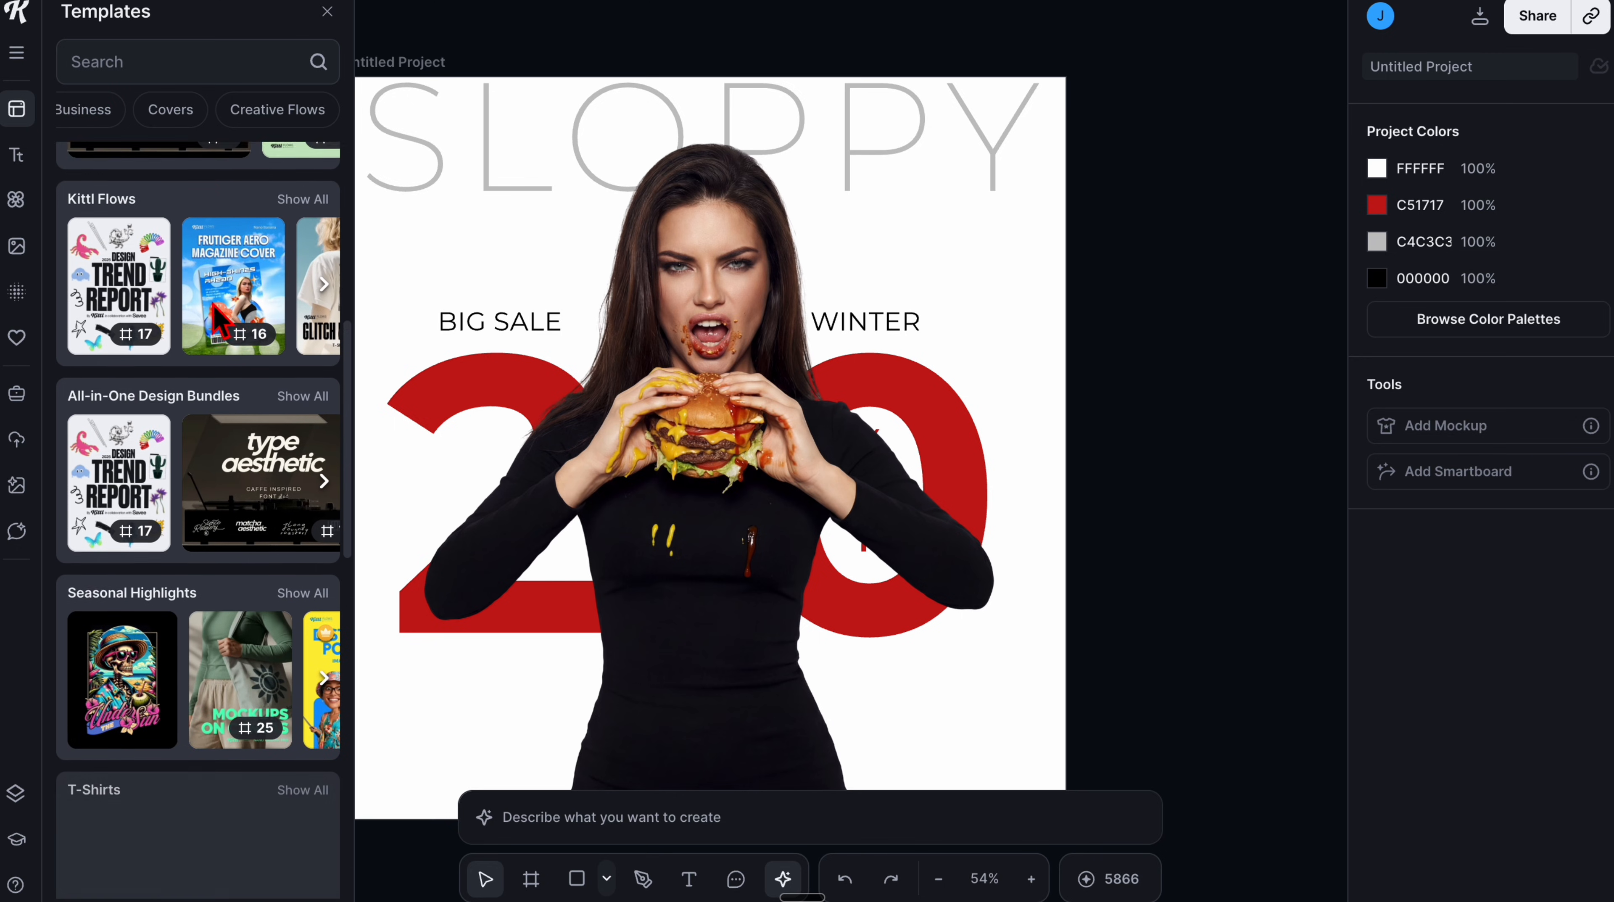
scroll(215, 307, down, 3)
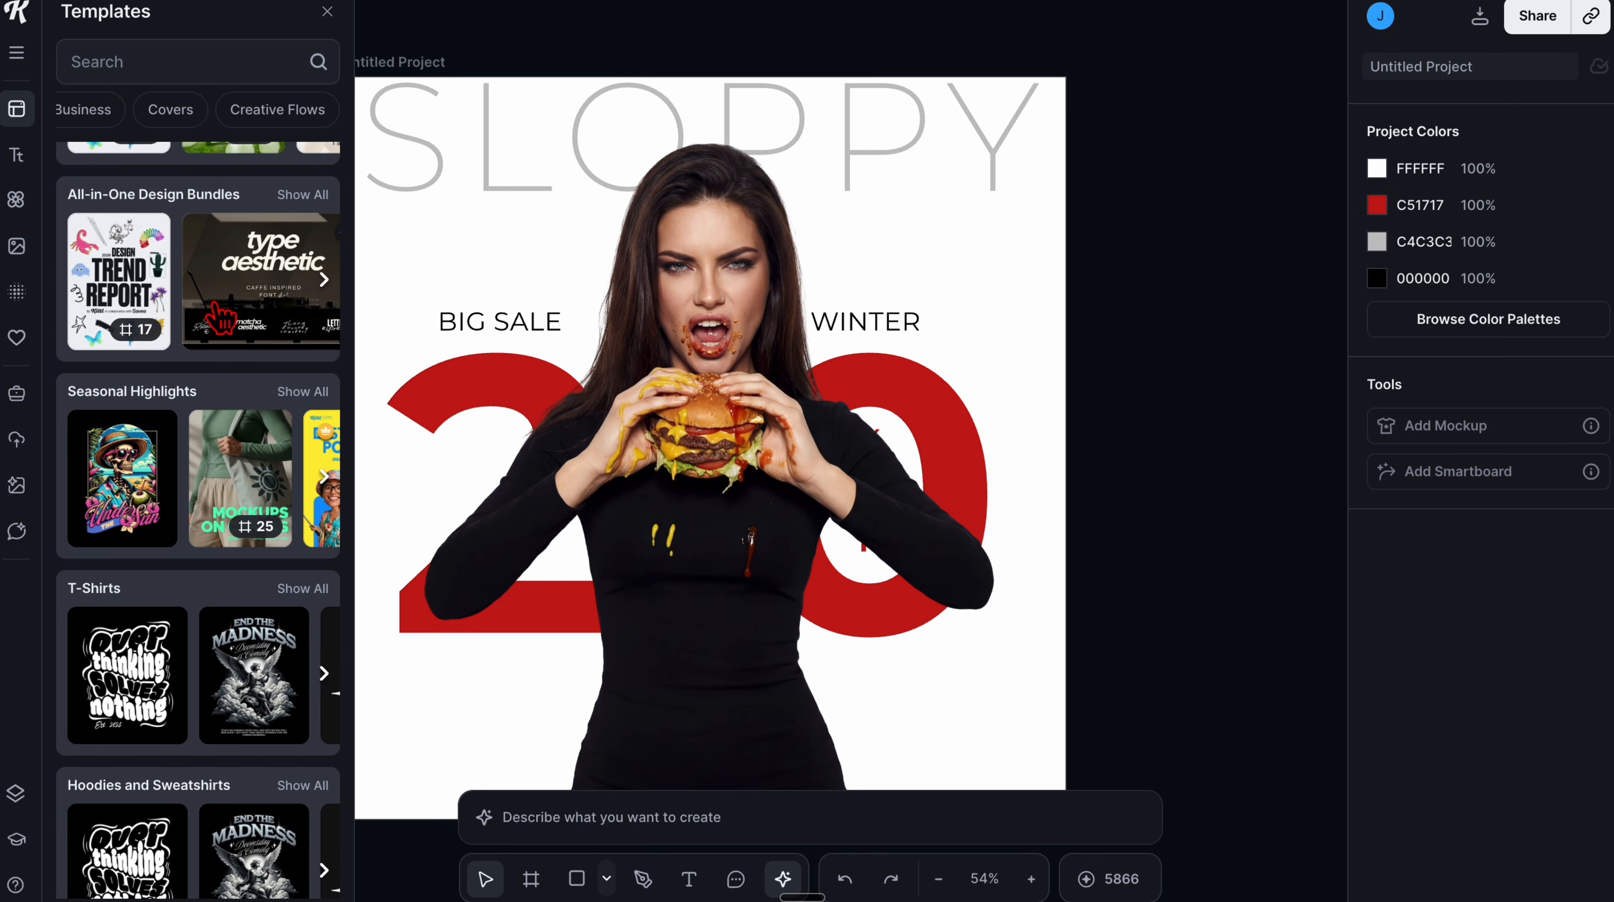
scroll(218, 319, down, 7)
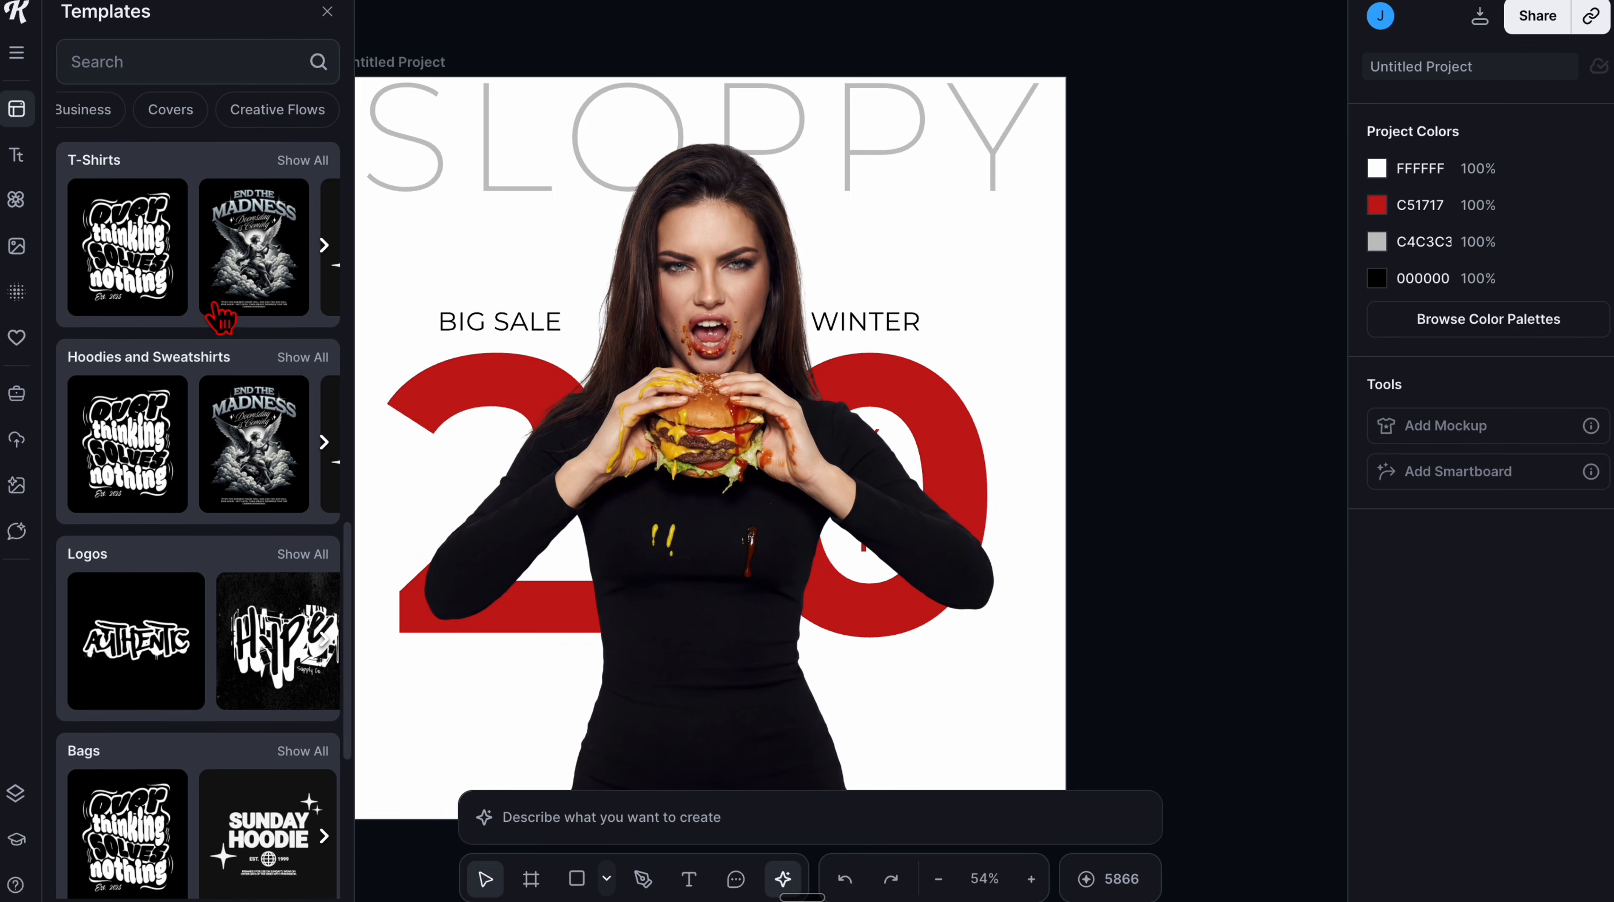
scroll(221, 319, down, 6)
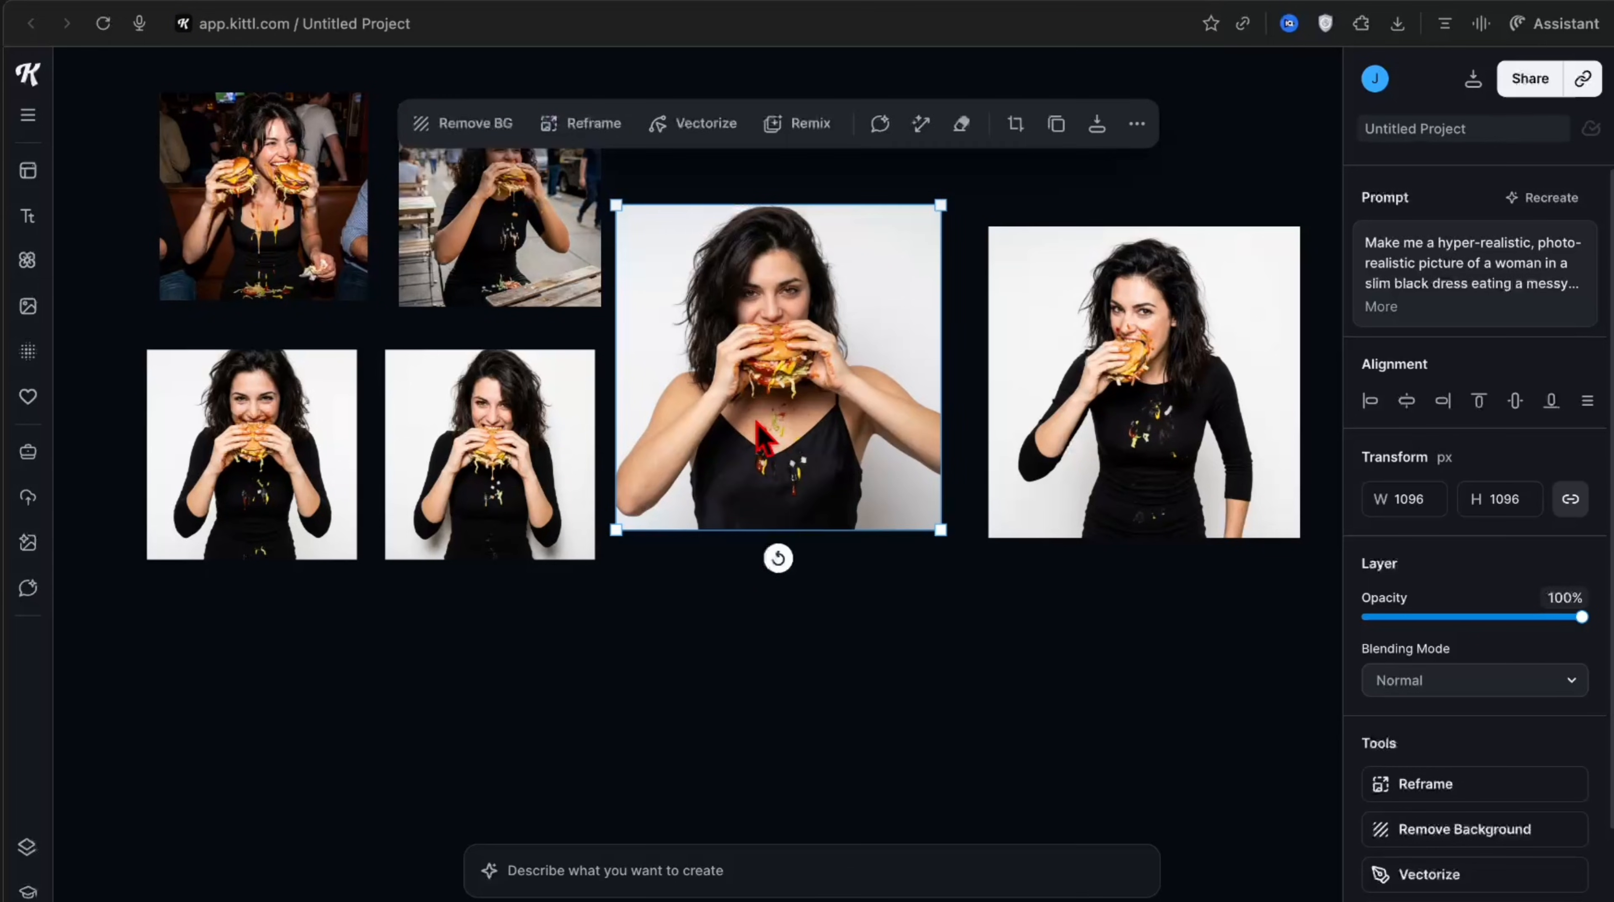
Enlarge and reposition the generated image of the woman in the thin-strapped black dress, and start a remix of it.
mouse_move(767, 405)
mouse_down()
mouse_move(816, 431)
mouse_move(749, 379)
mouse_up()
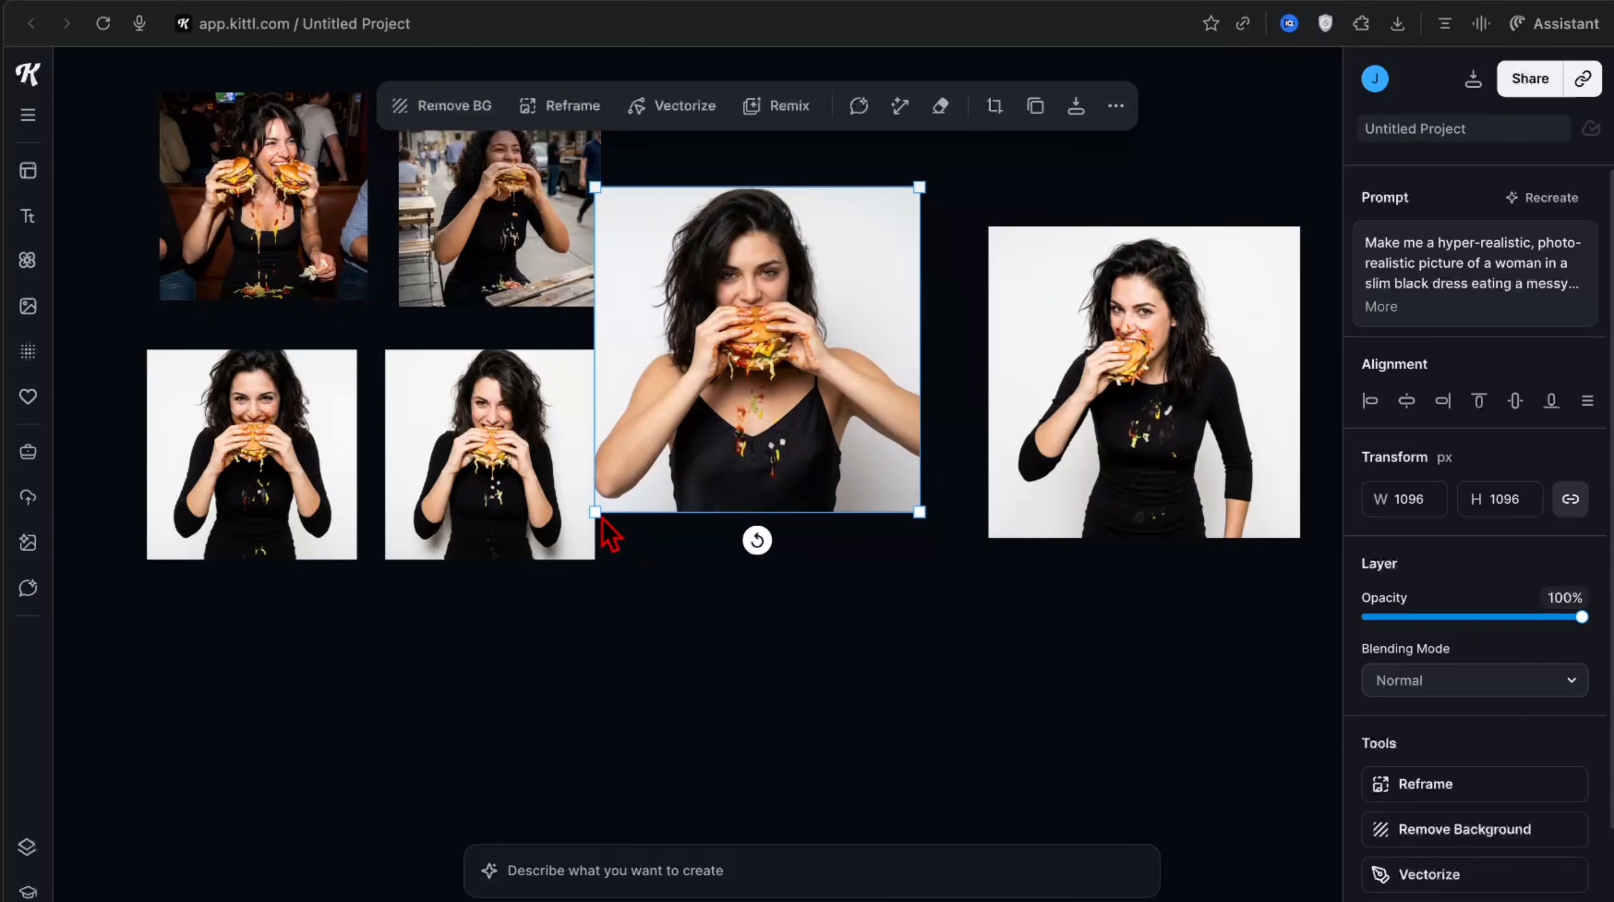
drag(591, 515, 319, 729)
drag(473, 674, 512, 658)
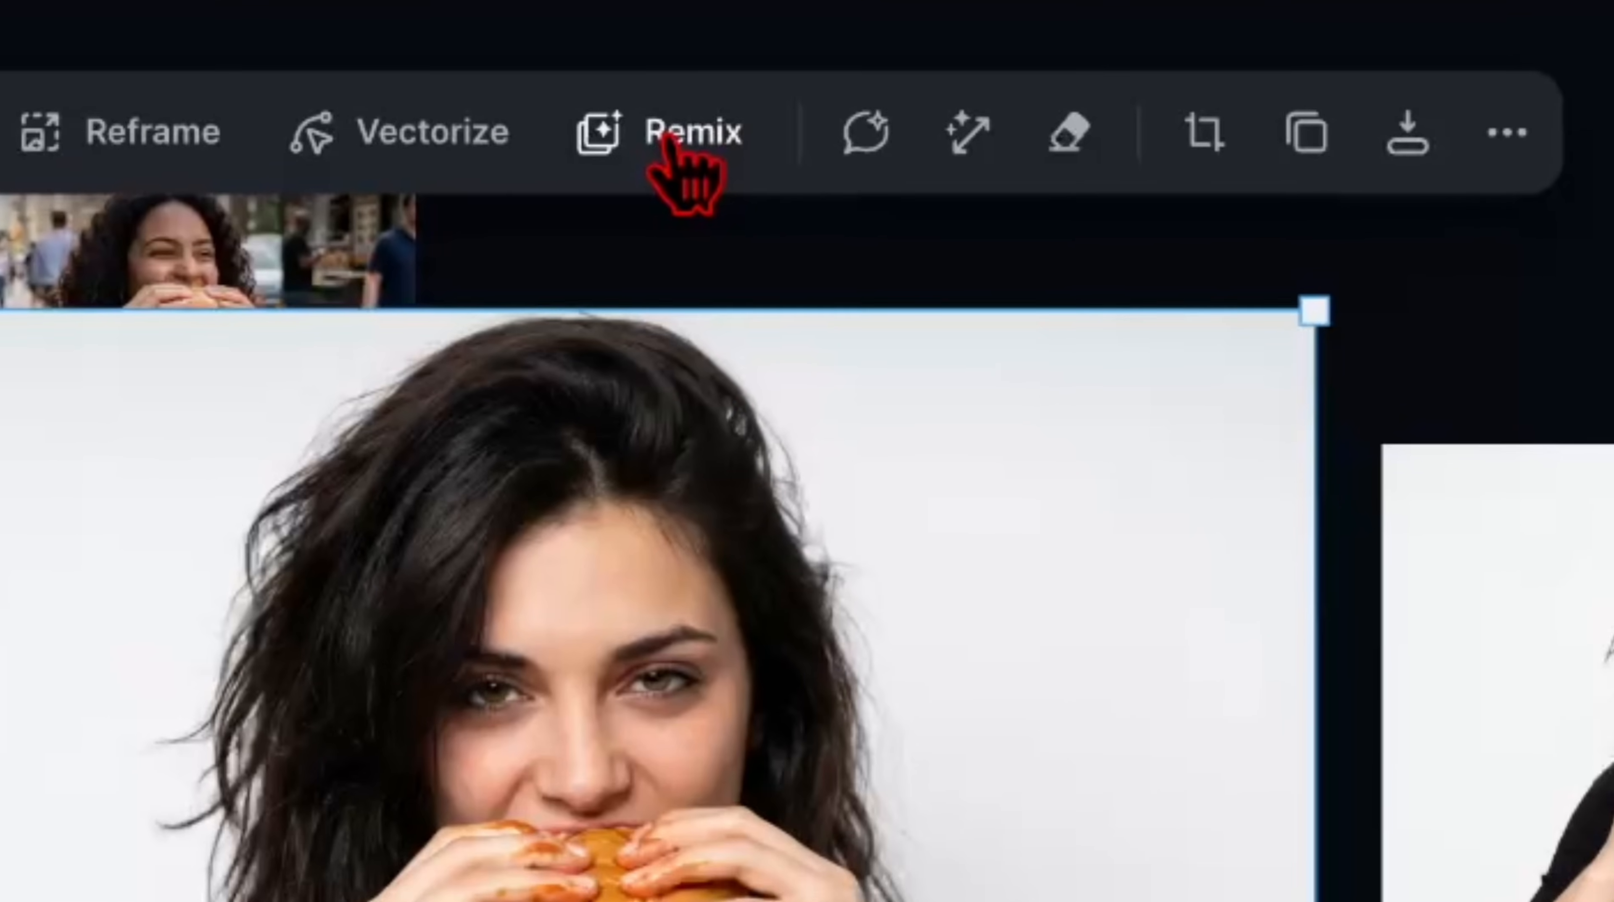
click(701, 354)
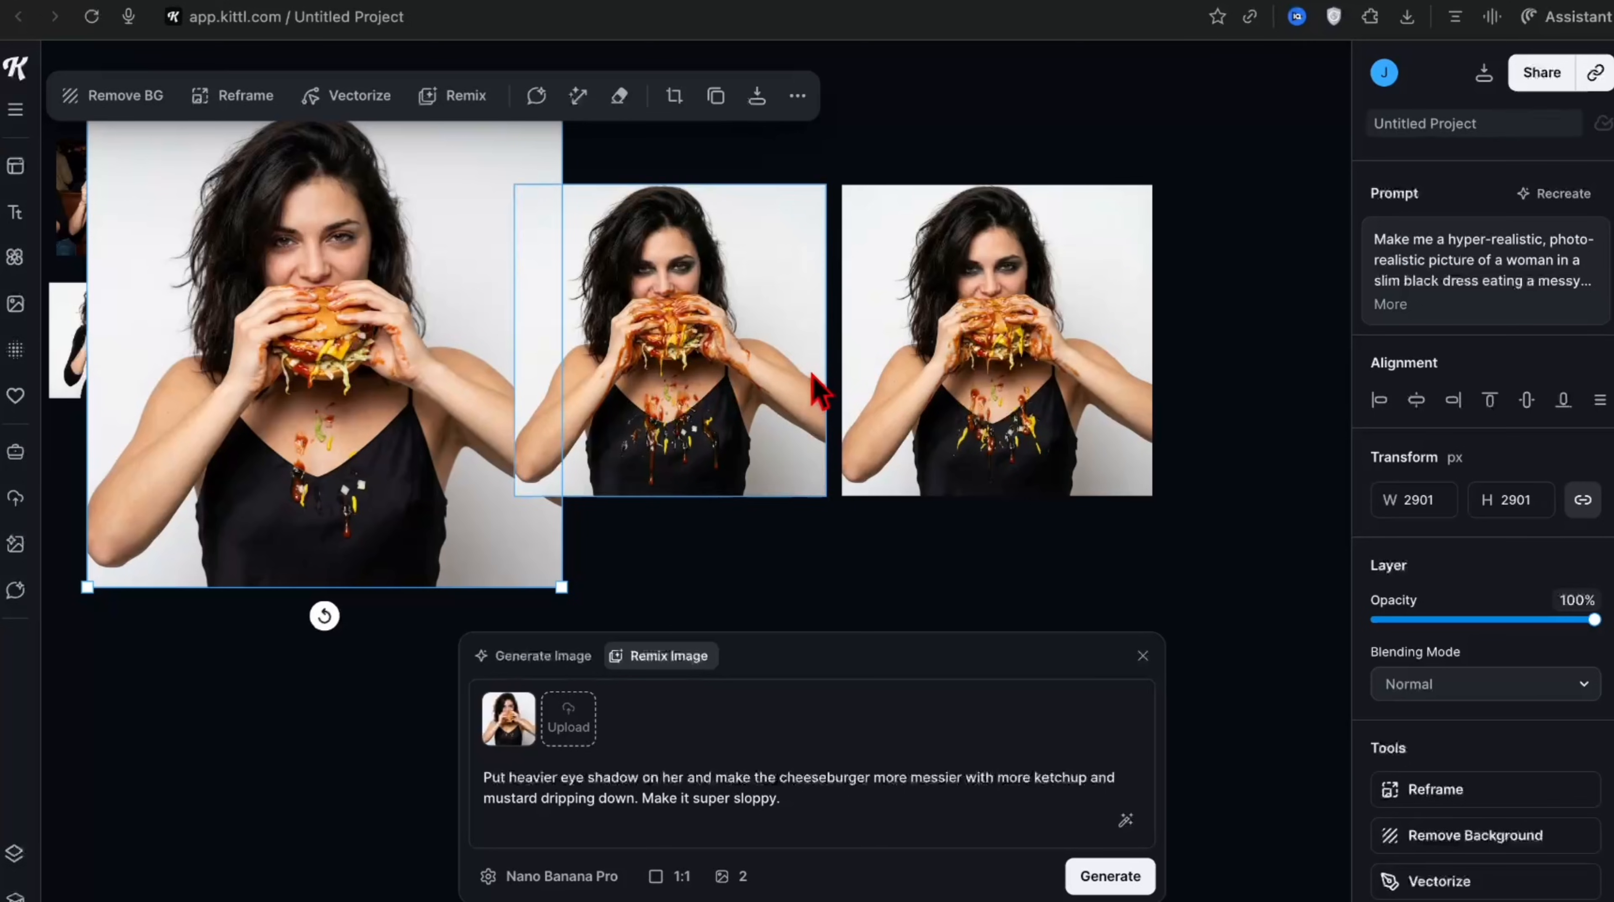
Move the two remixed images apart and resize the second one to about 3222 px square.
drag(681, 372, 567, 318)
drag(907, 329, 895, 258)
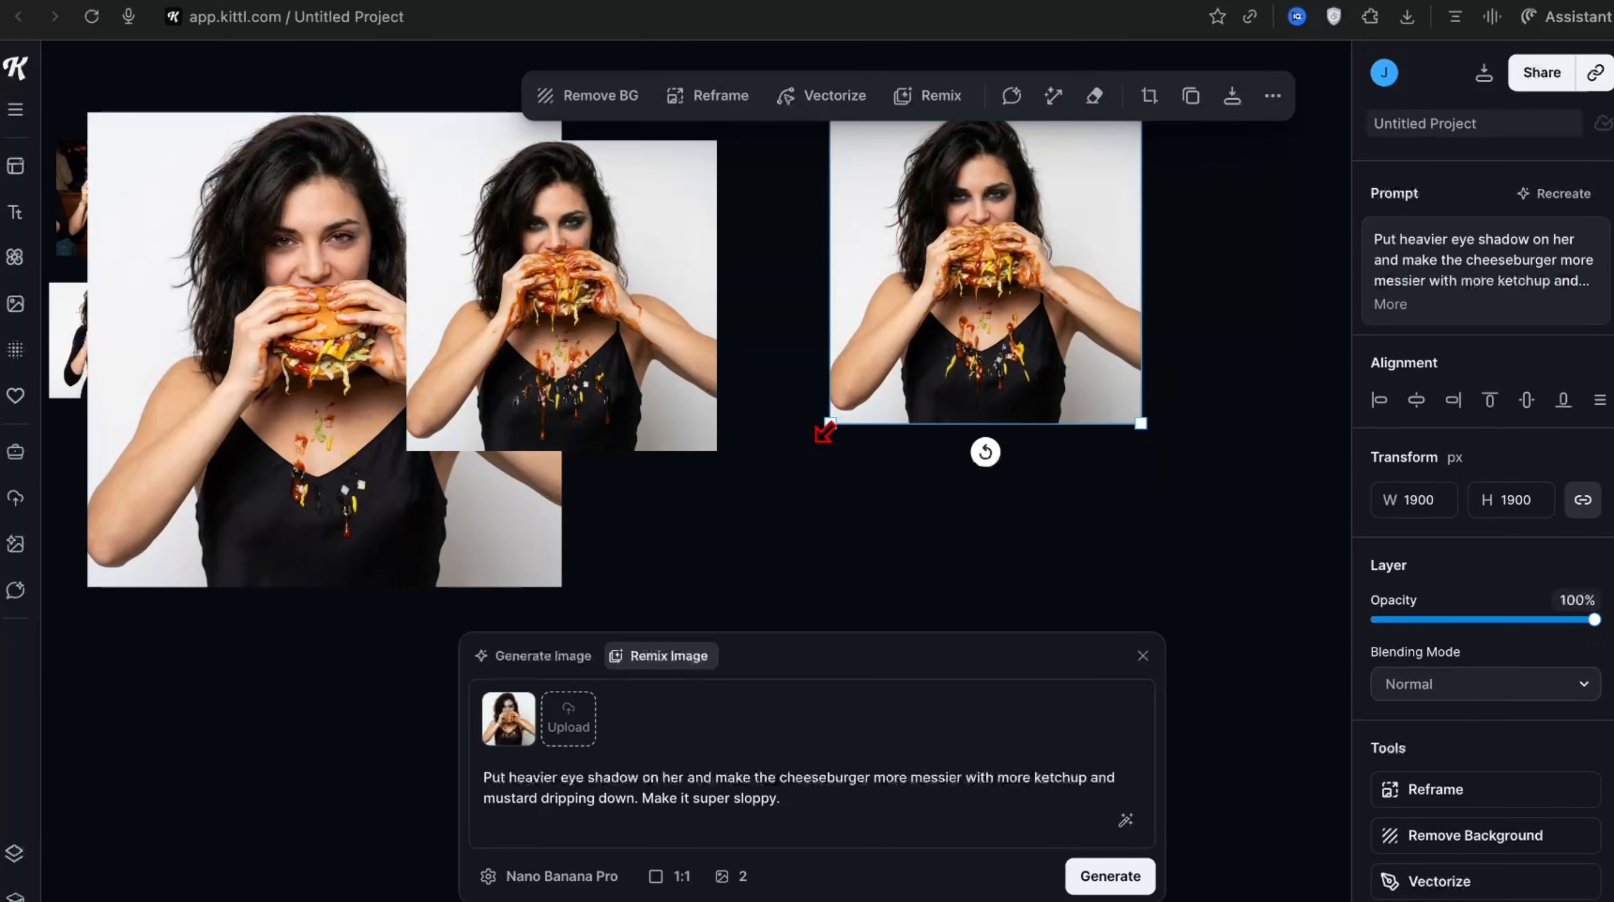
drag(827, 429, 219, 807)
drag(813, 477, 790, 424)
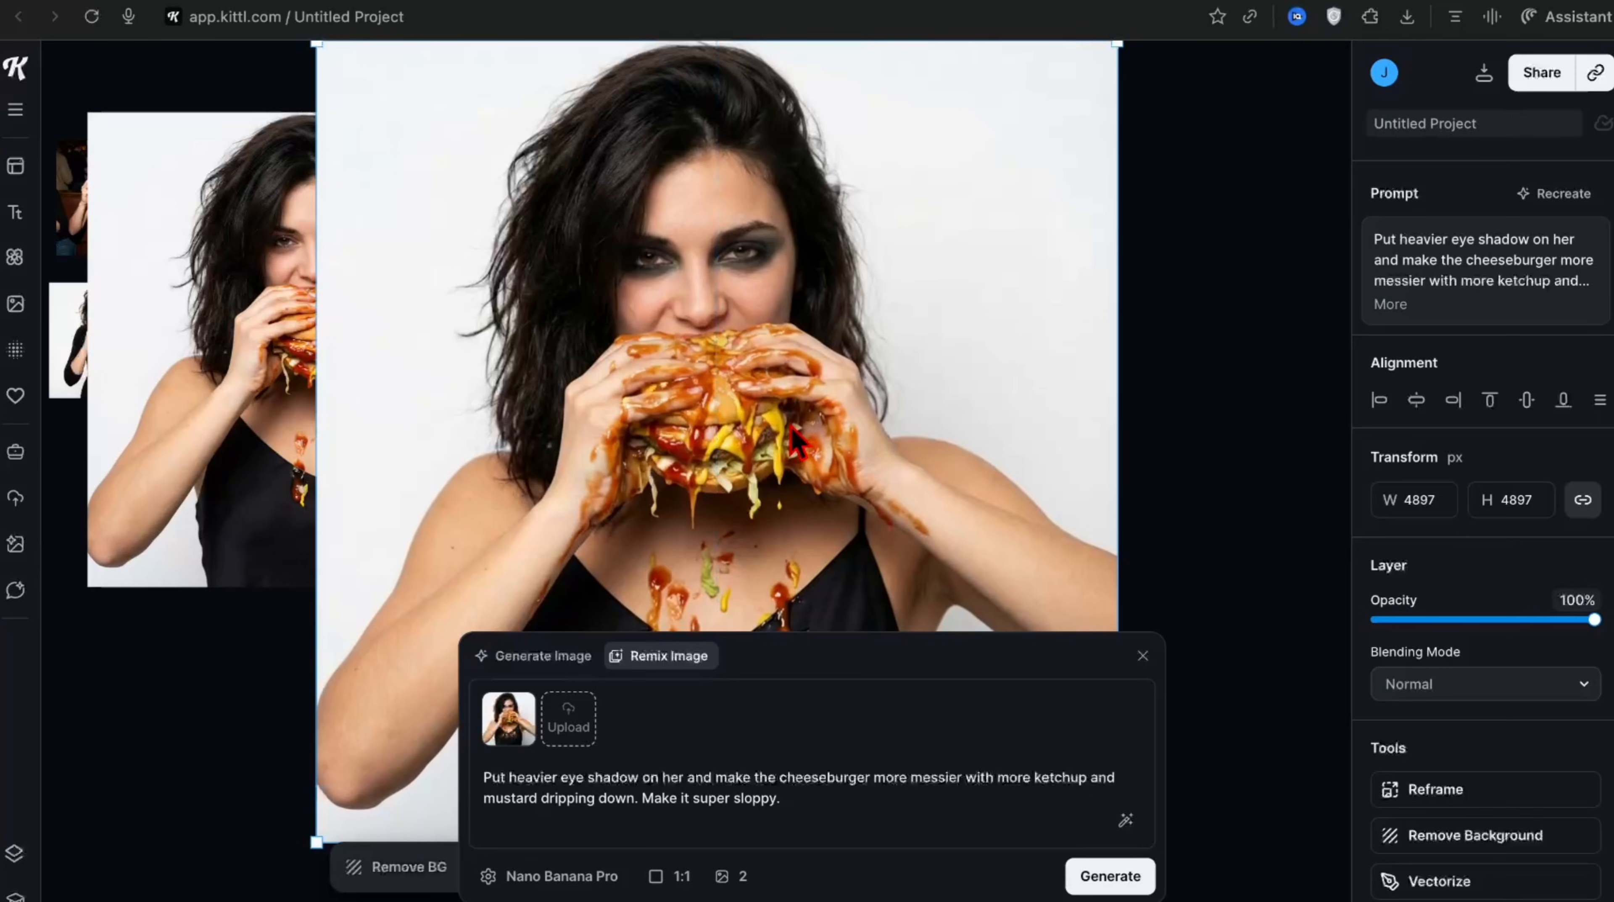
drag(309, 850, 582, 577)
drag(798, 467, 771, 496)
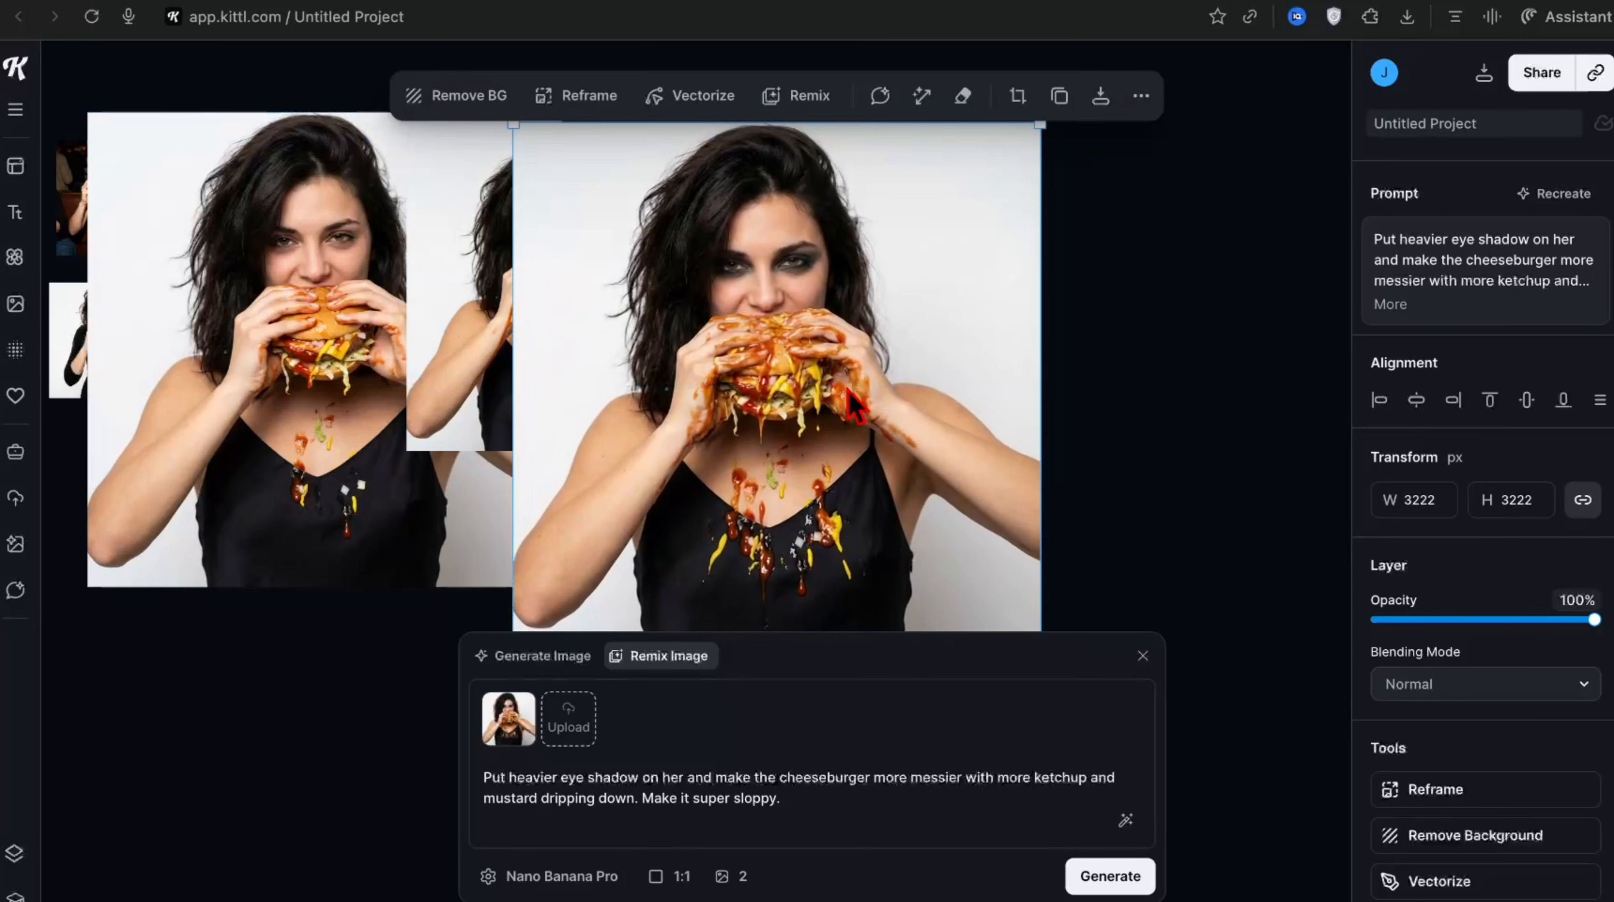
mouse_move(793, 324)
mouse_down()
mouse_move(760, 346)
mouse_move(793, 326)
mouse_up()
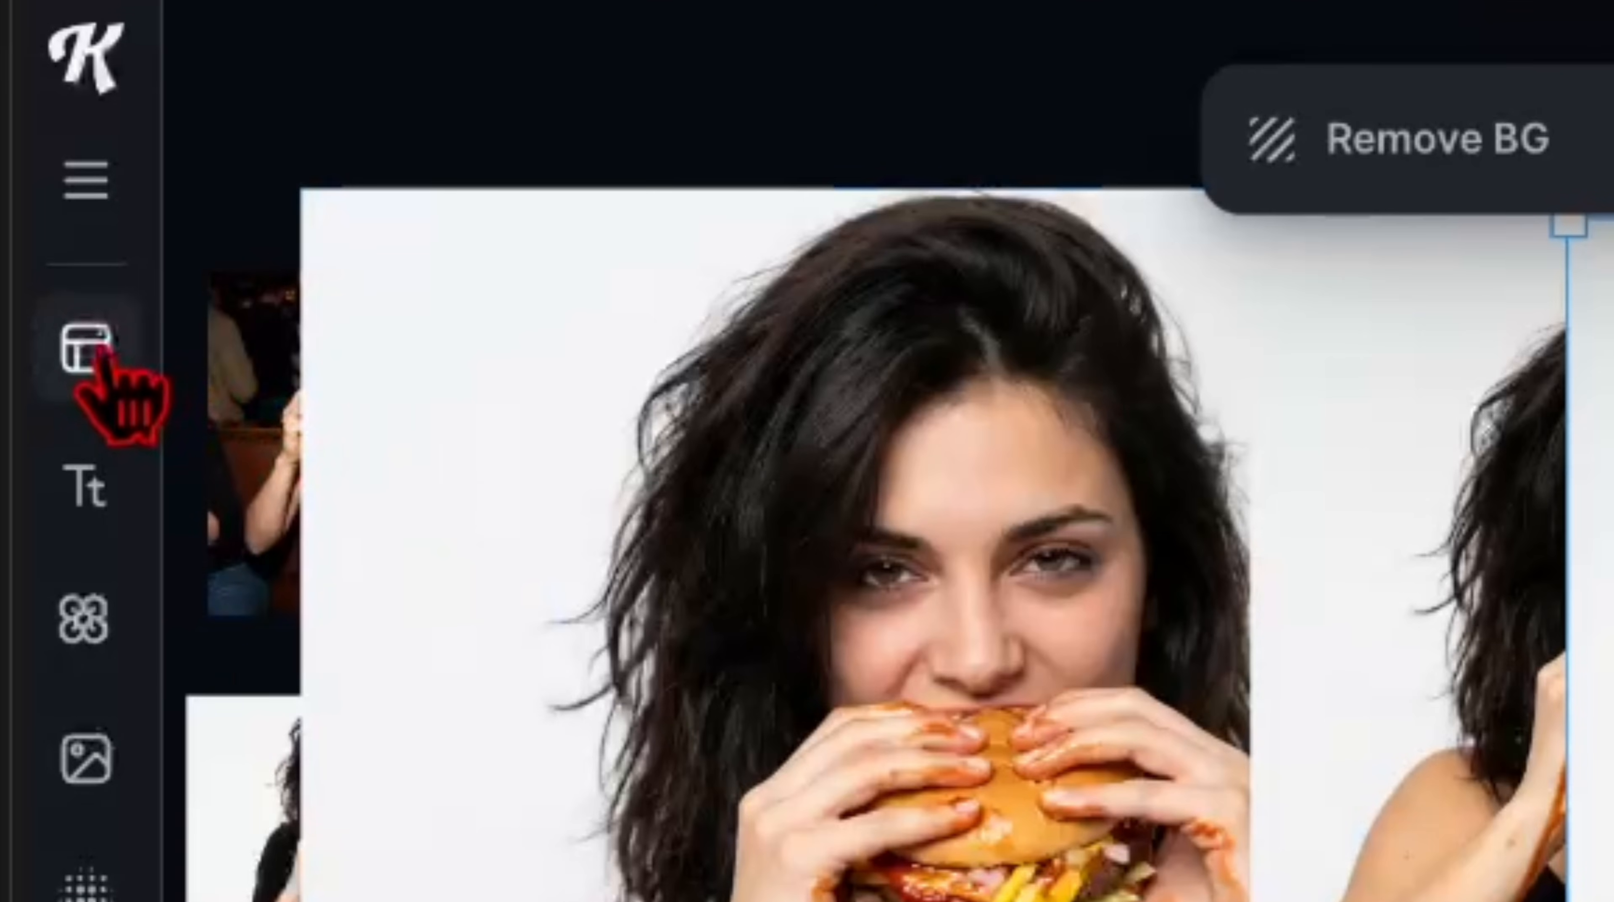
Filter the templates to Social and add the black-and-white "2024 // WINTER" SALE story template to the canvas.
click(88, 354)
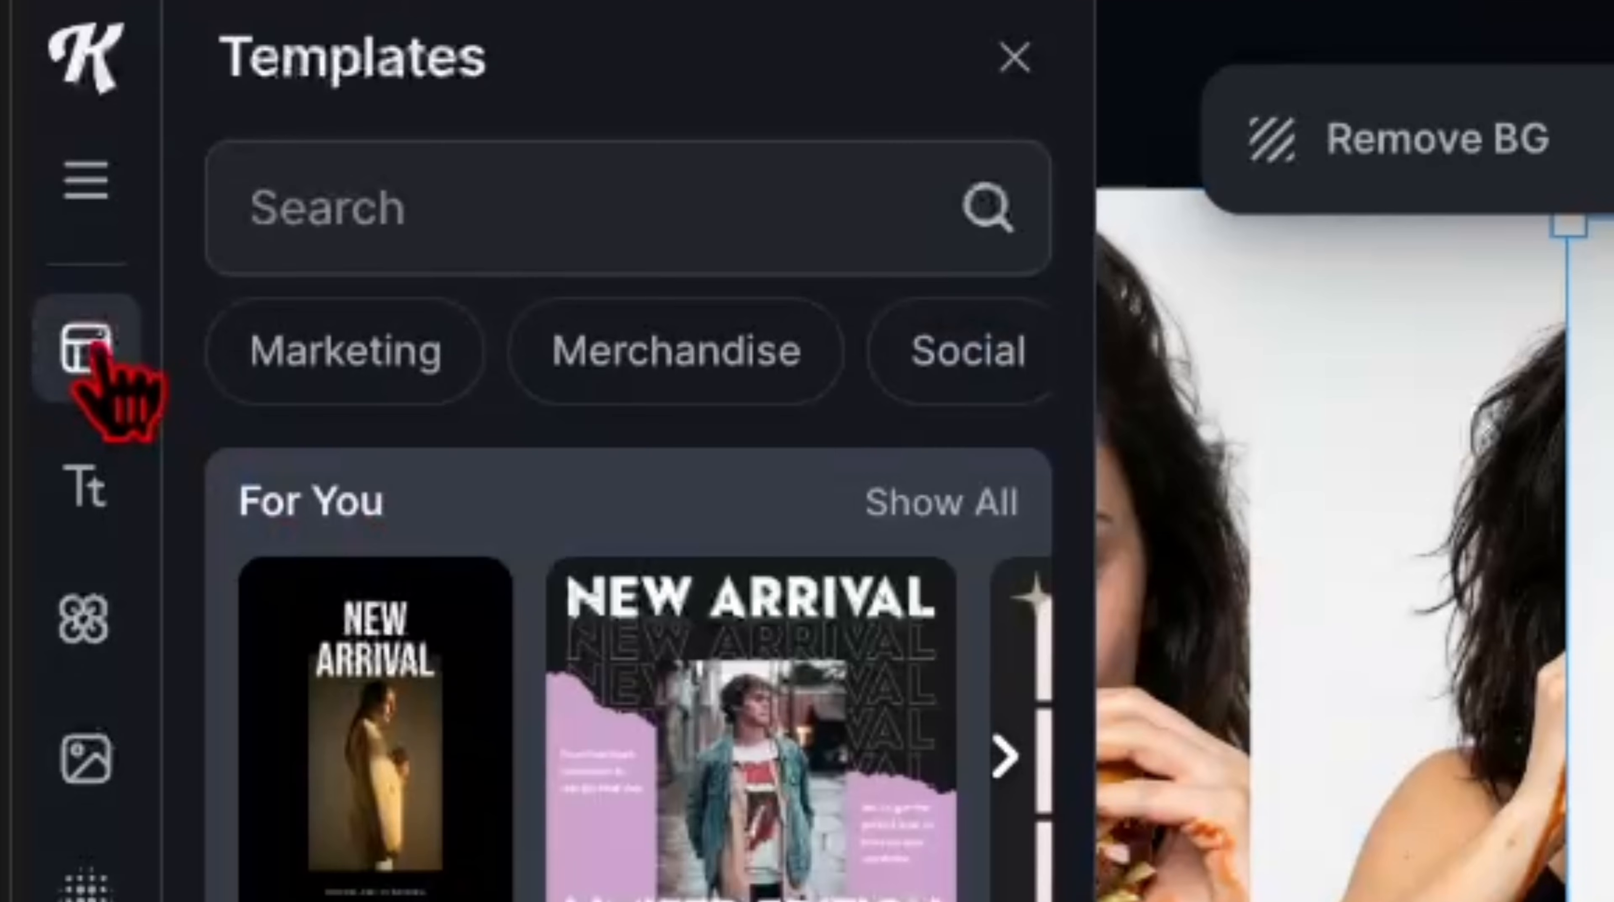
scroll(364, 360, right, 5)
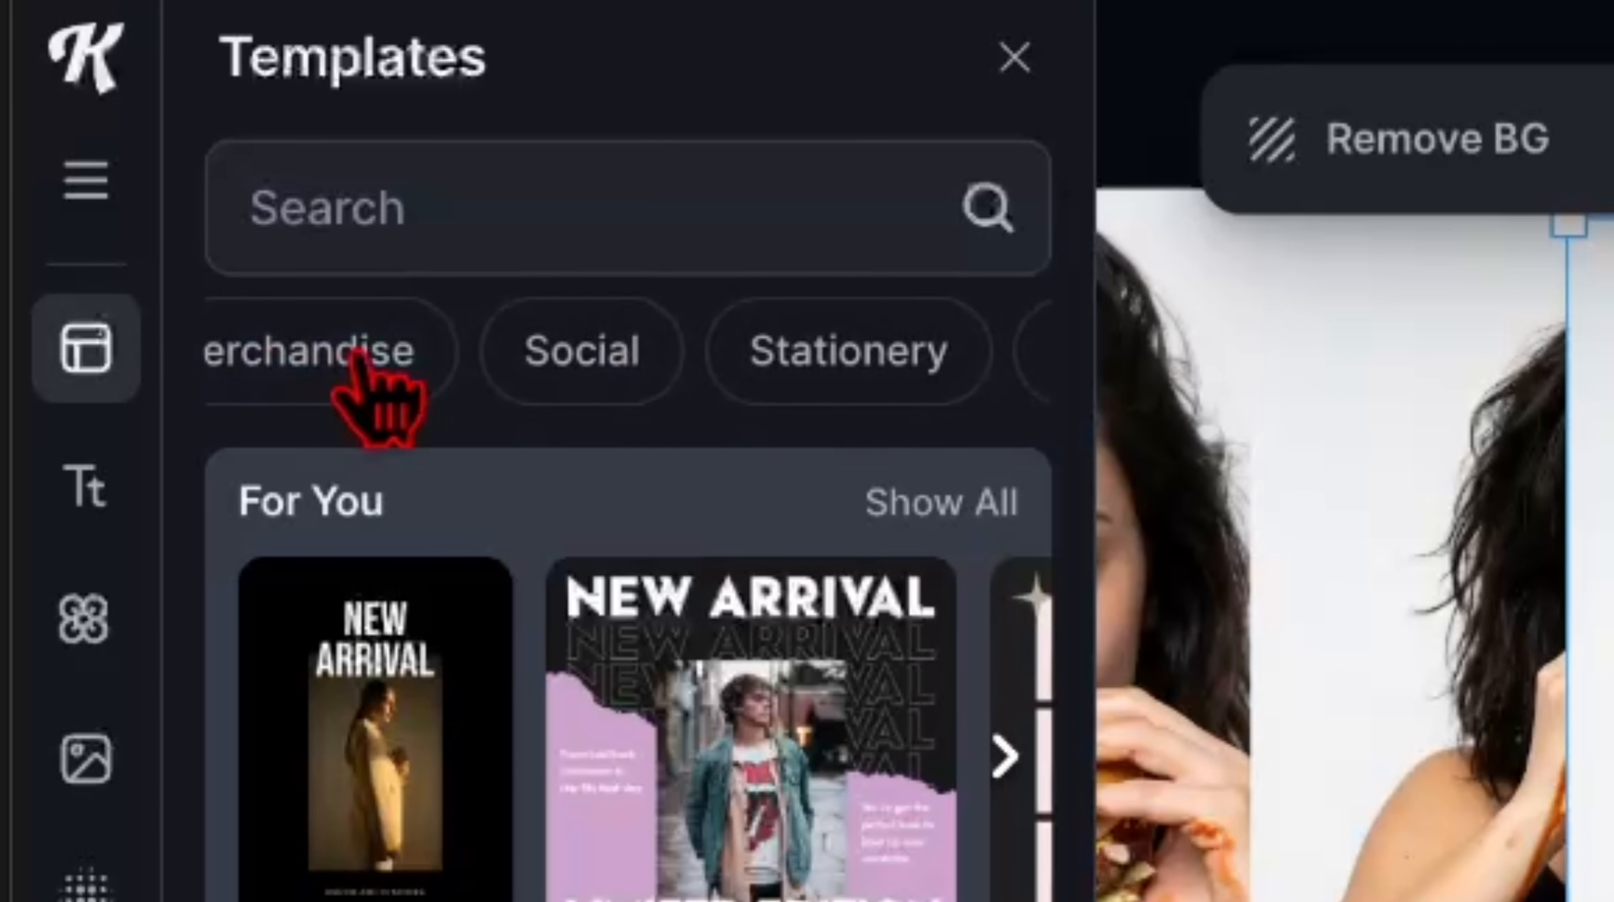
click(635, 350)
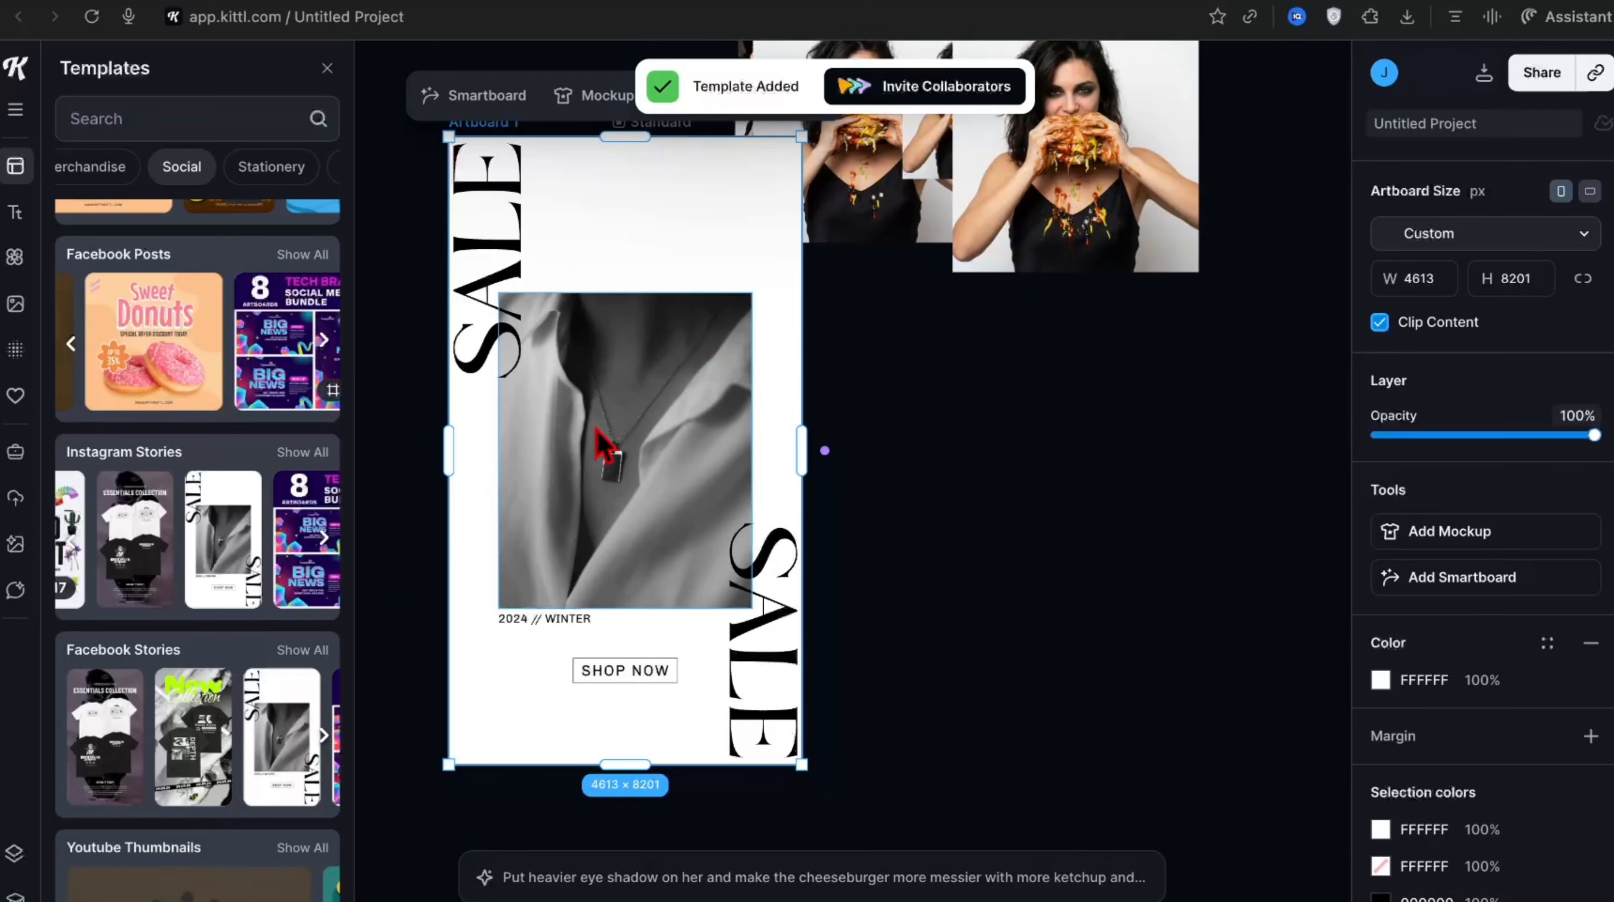
Place the large remixed burger image beside the SALE artboard and remove its background.
scroll(1053, 483, up, 3)
drag(1101, 352, 988, 661)
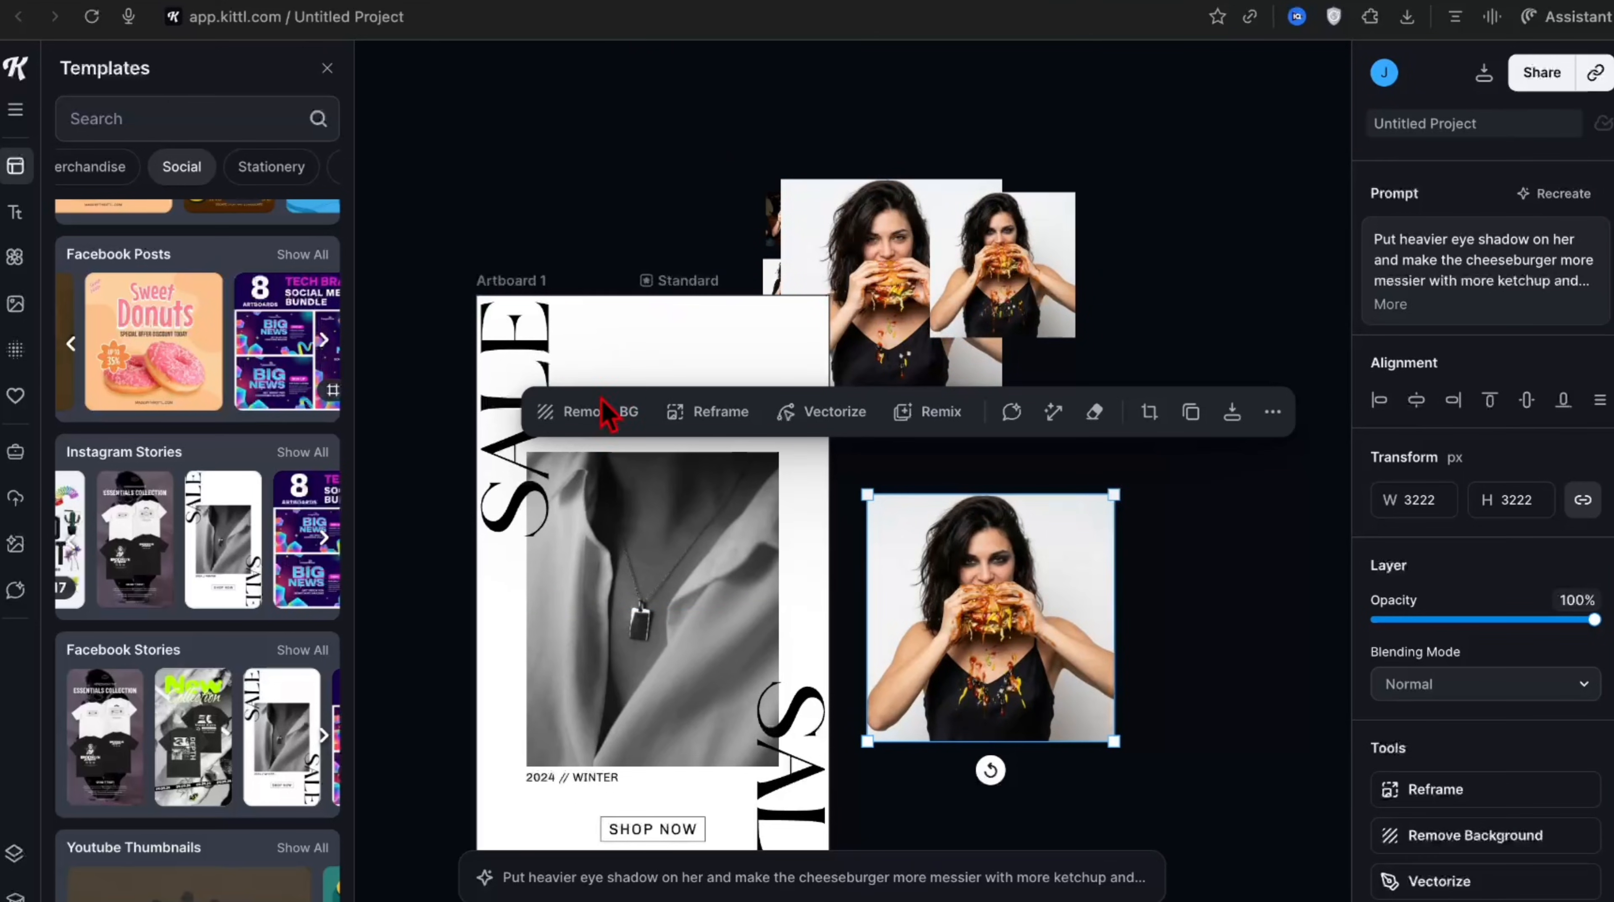
click(604, 414)
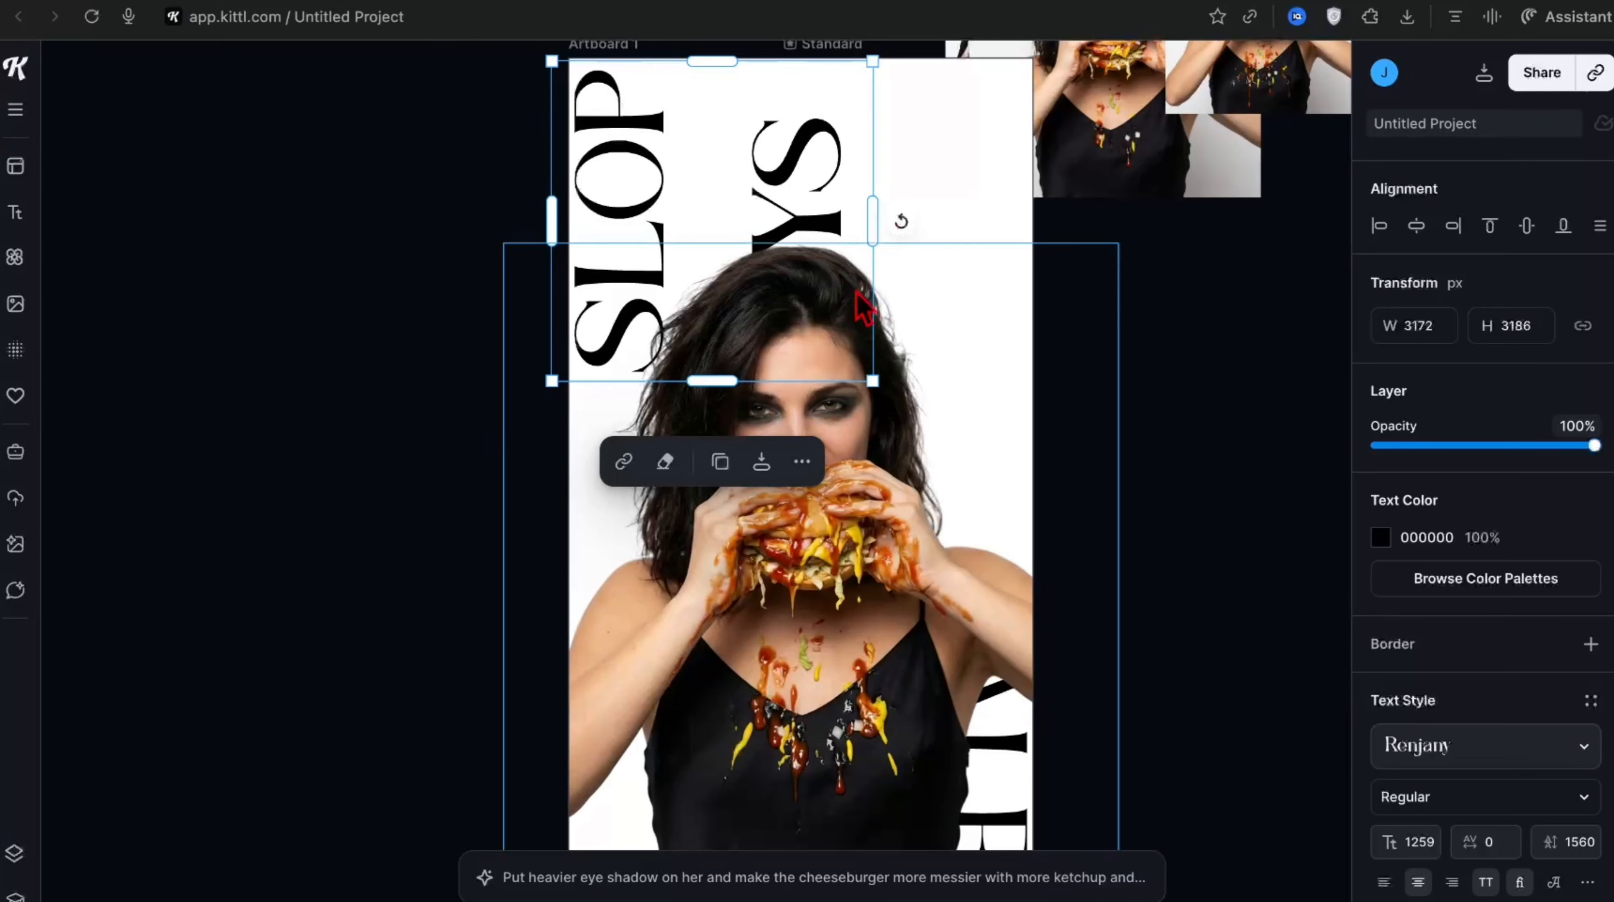
Examine the SLOPPYS burger poster from its headline down to its lower edge.
drag(1261, 234, 1197, 140)
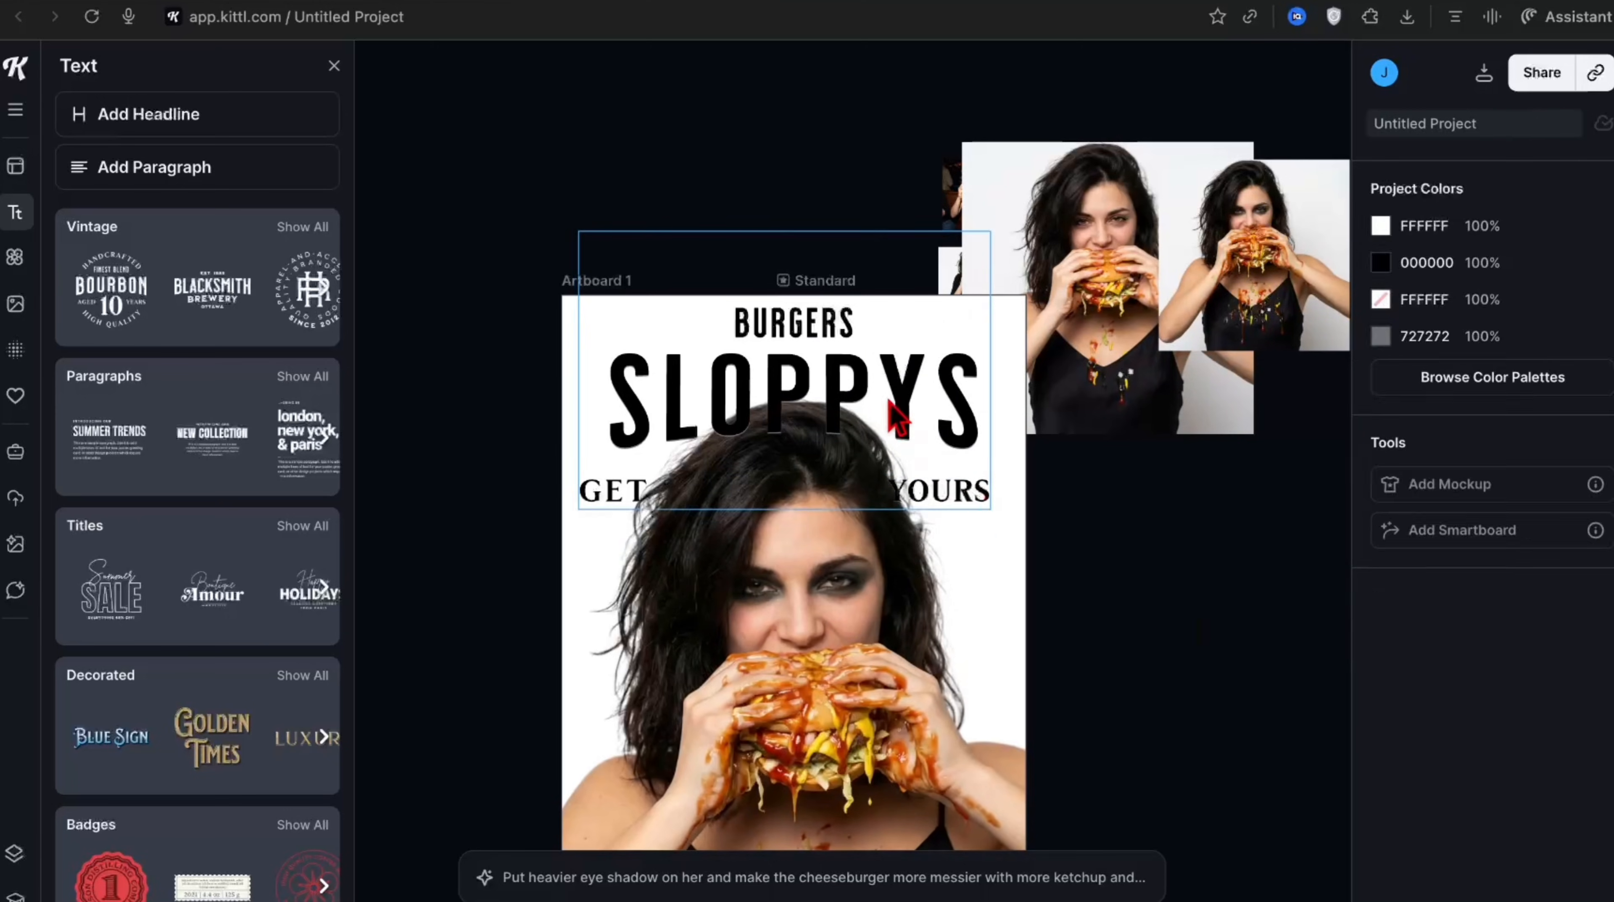
scroll(1139, 571, down, 5)
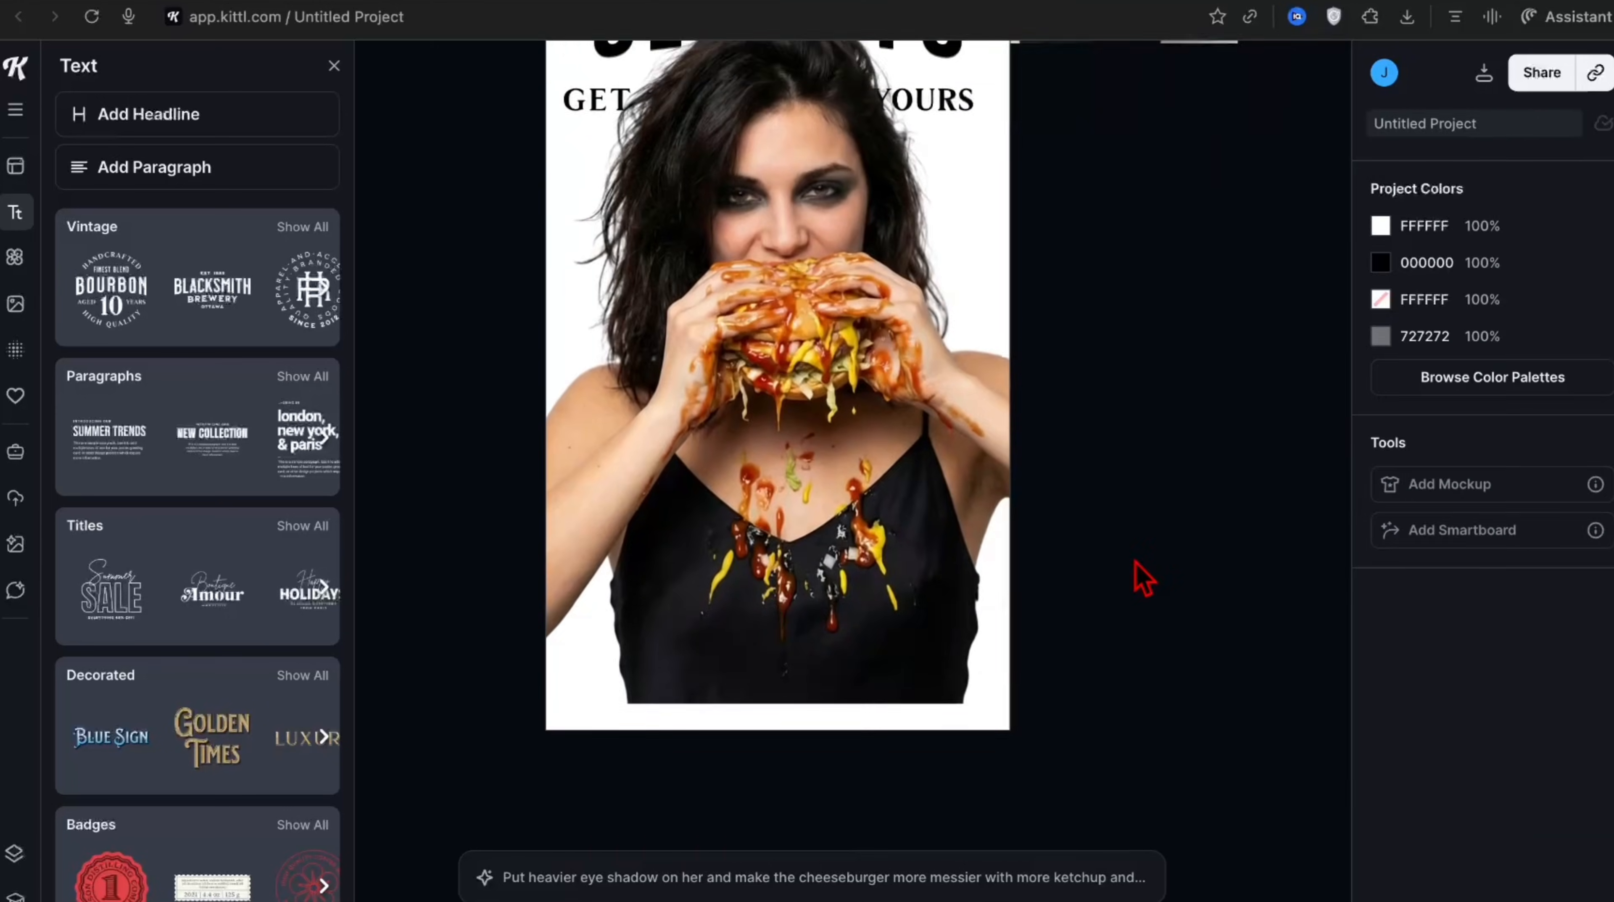
click(767, 592)
click(1203, 583)
scroll(1204, 583, up, 3)
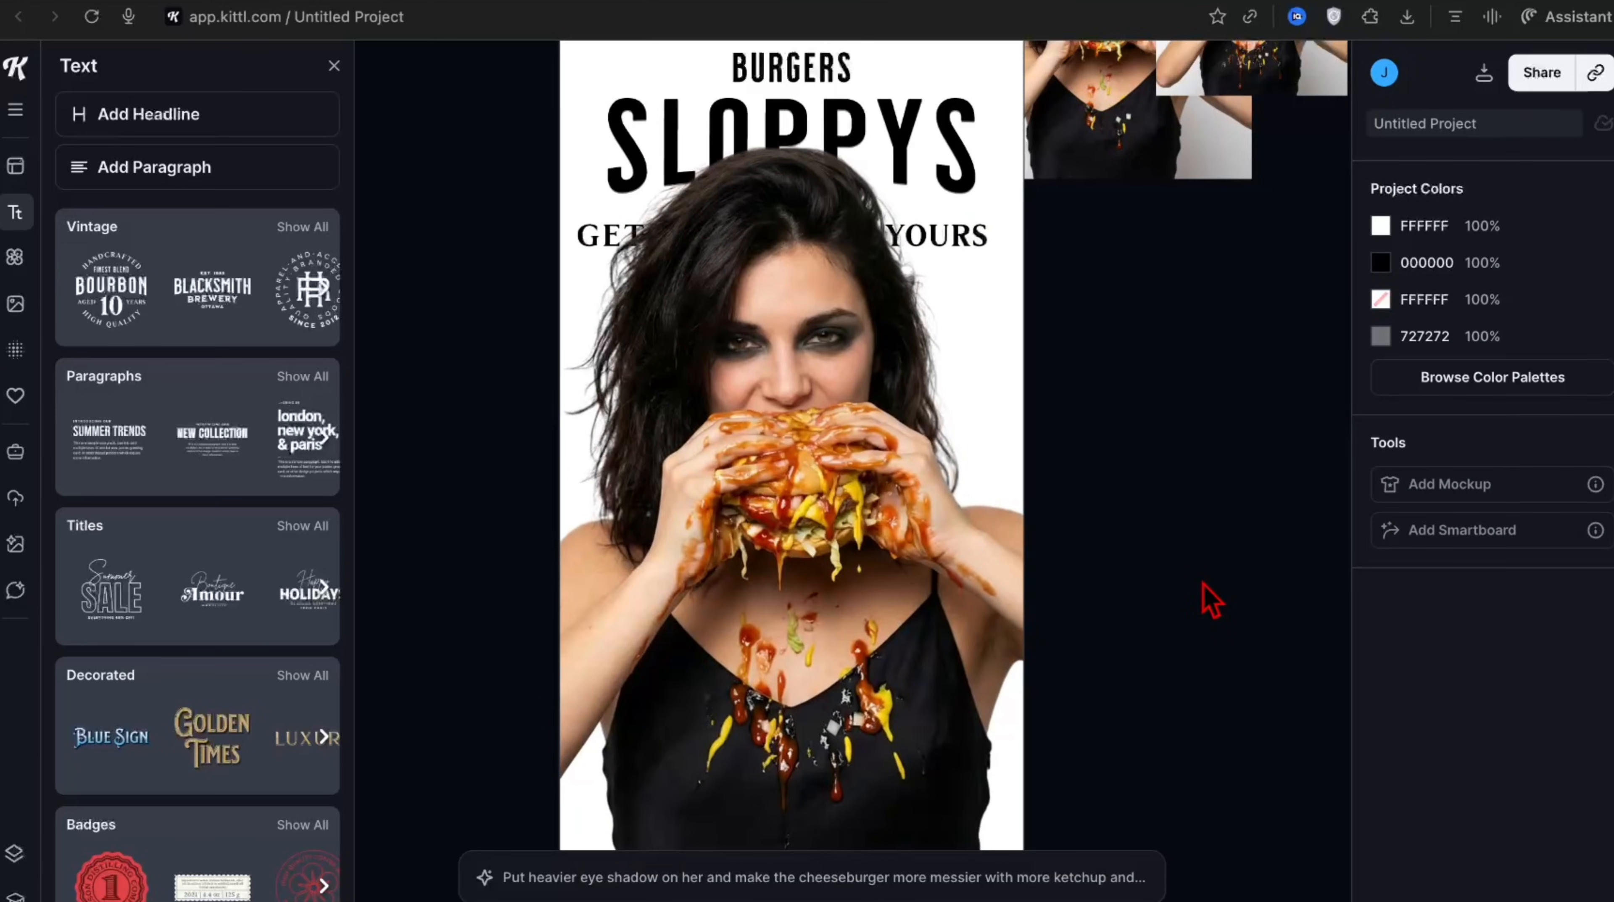